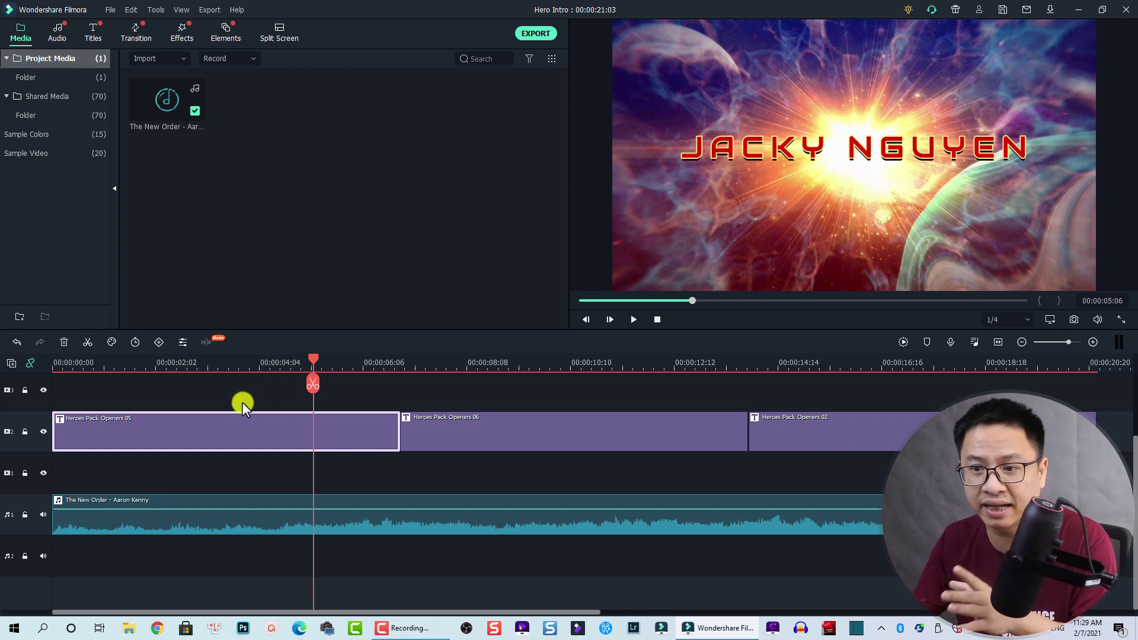
# - Delete the Heroes Pack Openers 06 and Heroes Pack Openers 02 titles and the music clip from the timeline
pyautogui.moveTo(833, 393); pyautogui.dragTo(606, 532)
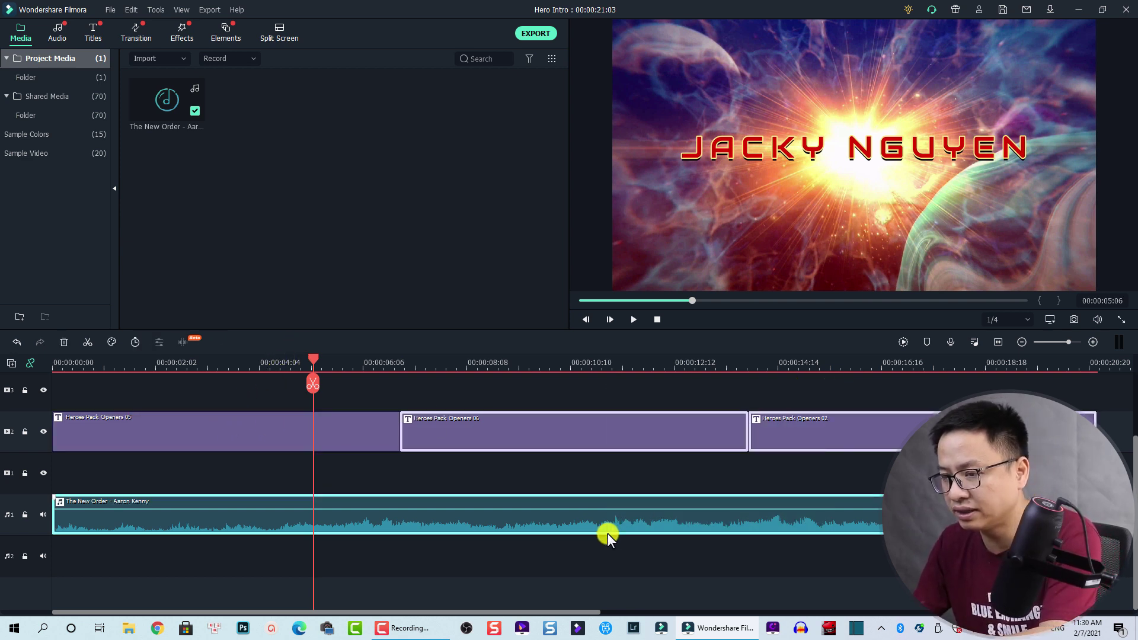
pyautogui.press('Delete')
# - Open the Heroes Pack Openers 05 title for advanced text editing in a maximized window
pyautogui.click(118, 418)
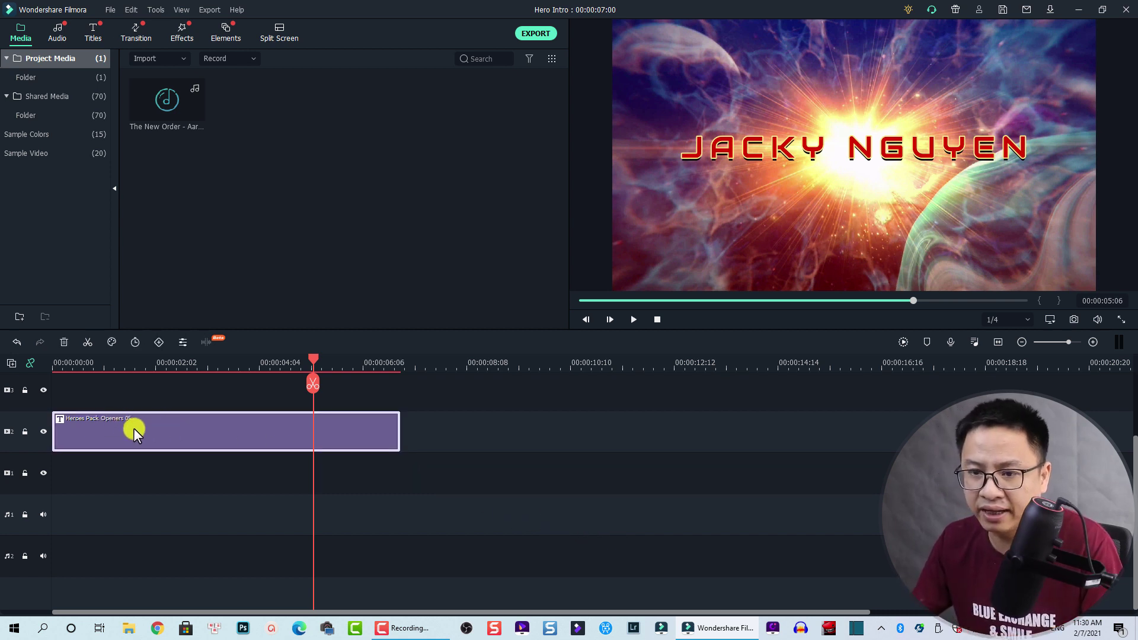
pyautogui.doubleClick(124, 427)
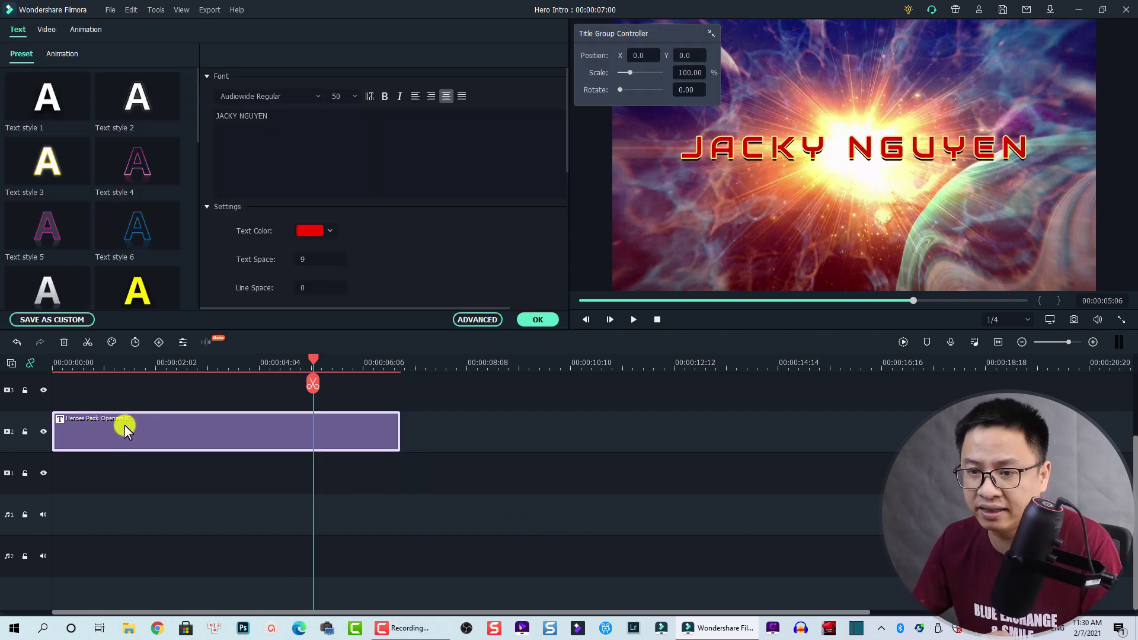
pyautogui.rightClick(125, 426)
pyautogui.click(149, 349)
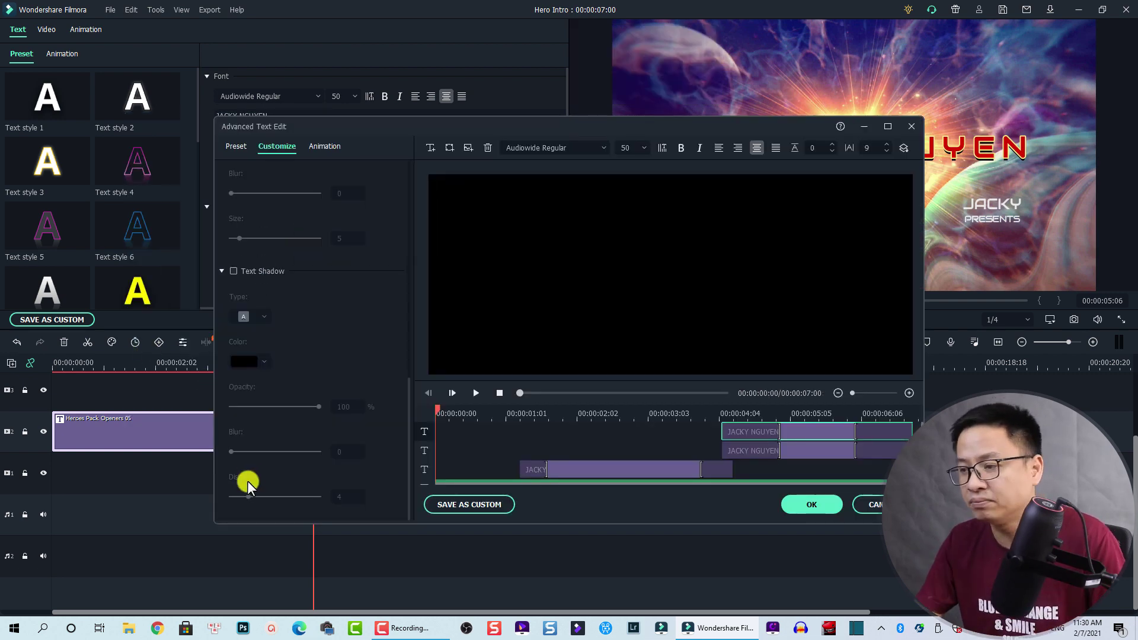
pyautogui.scroll(-1, 691, 427)
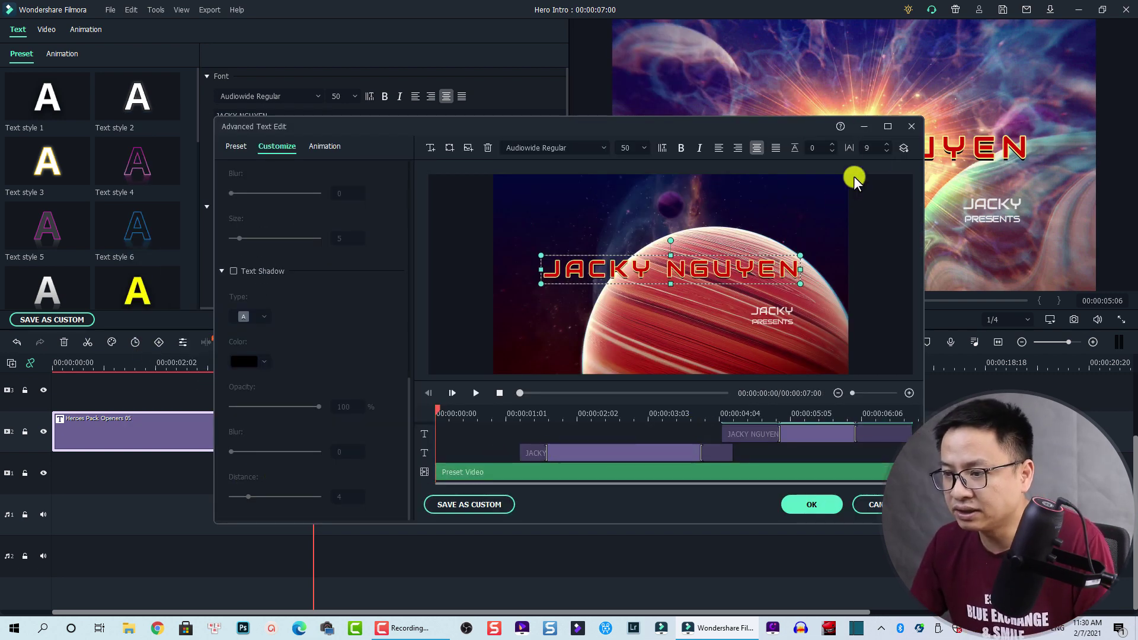
pyautogui.click(887, 126)
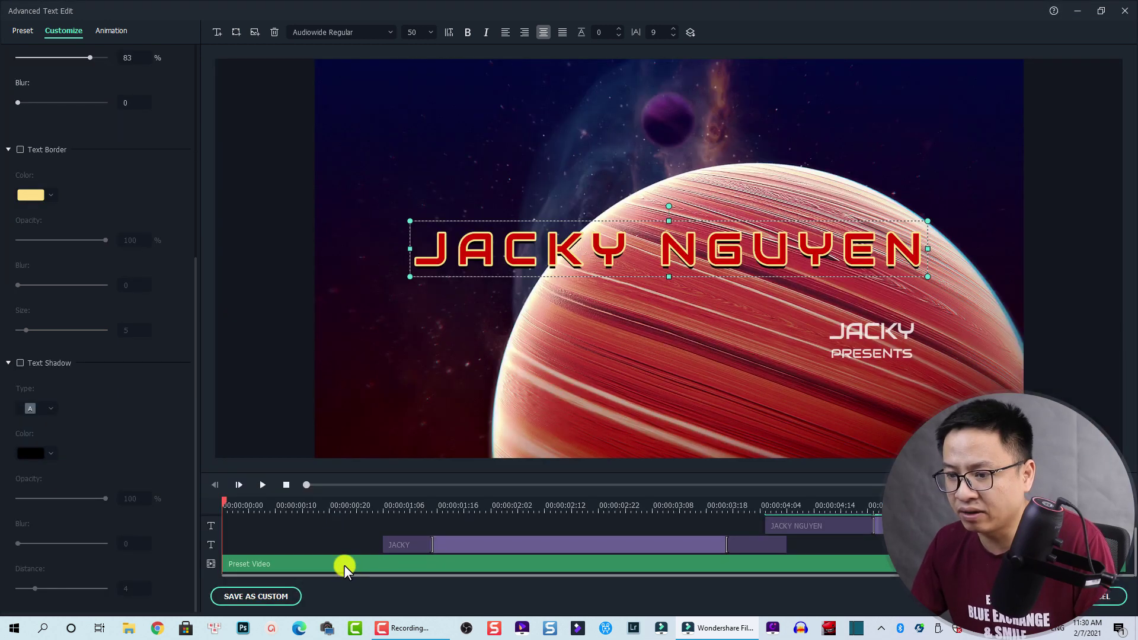
# - Examine the preset video layer and the small PRESENTS text, previewing the title at 00:00:01:23
pyautogui.click(344, 564)
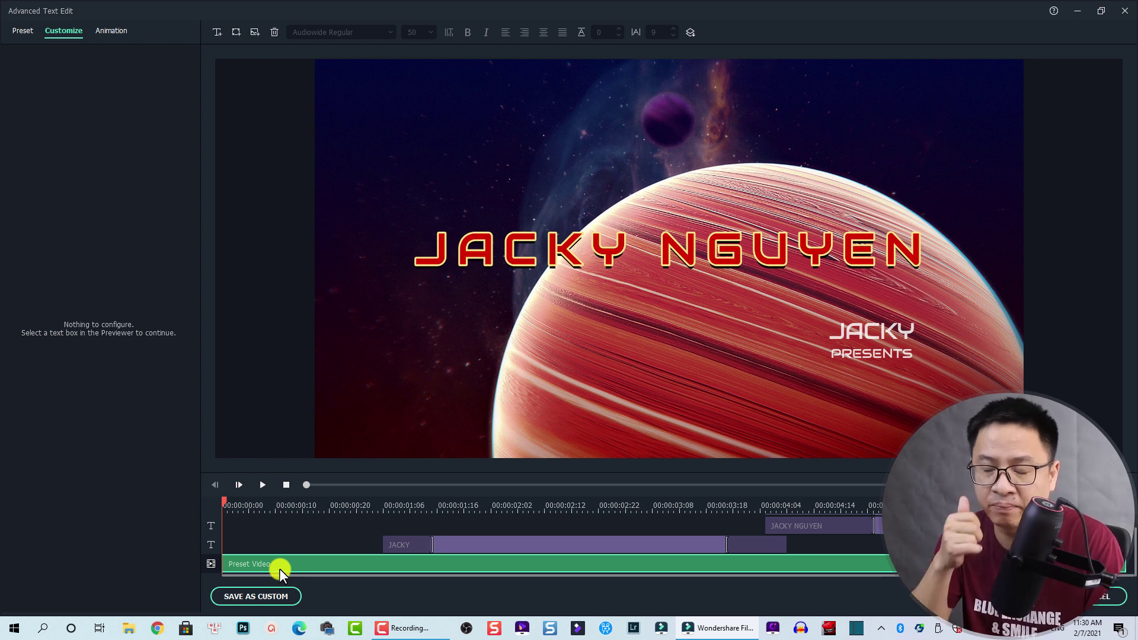
pyautogui.click(477, 545)
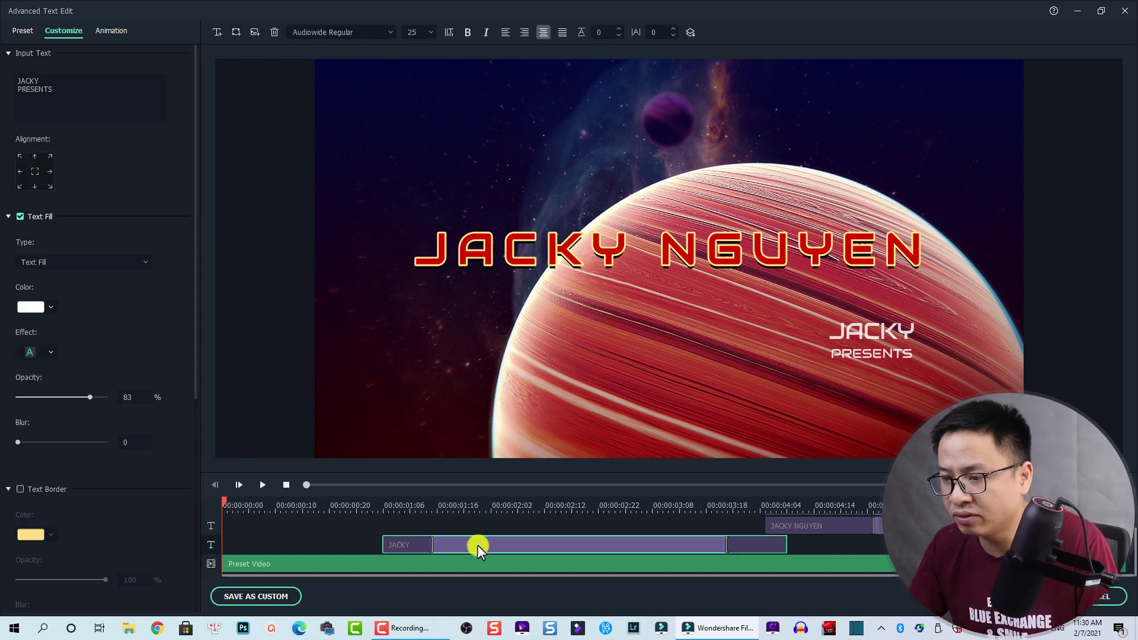
pyautogui.click(476, 510)
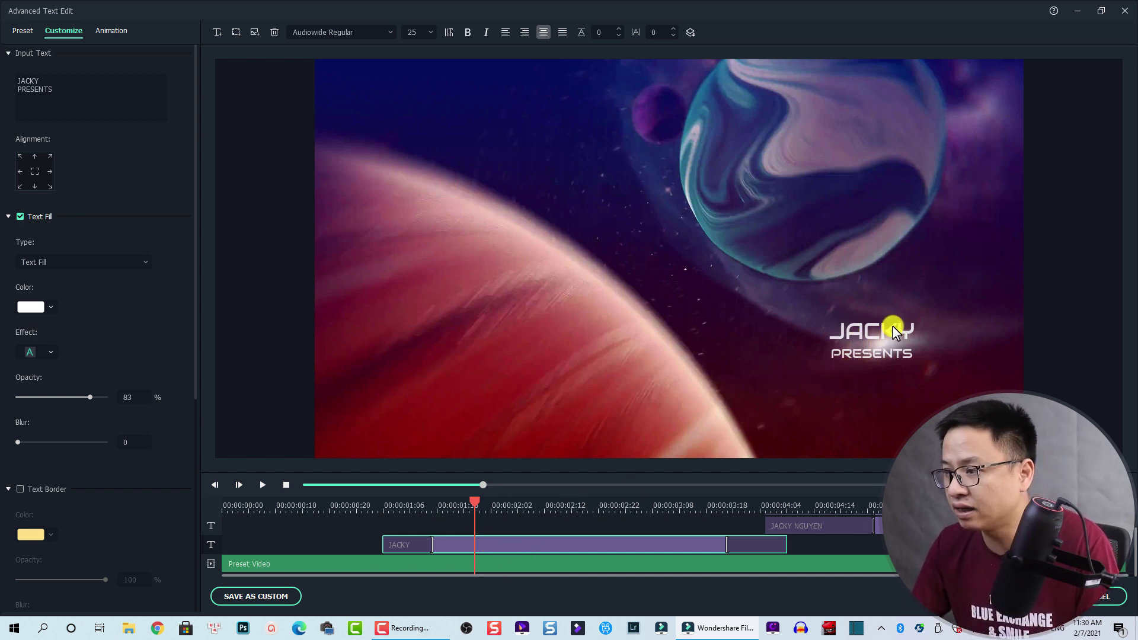
pyautogui.click(859, 352)
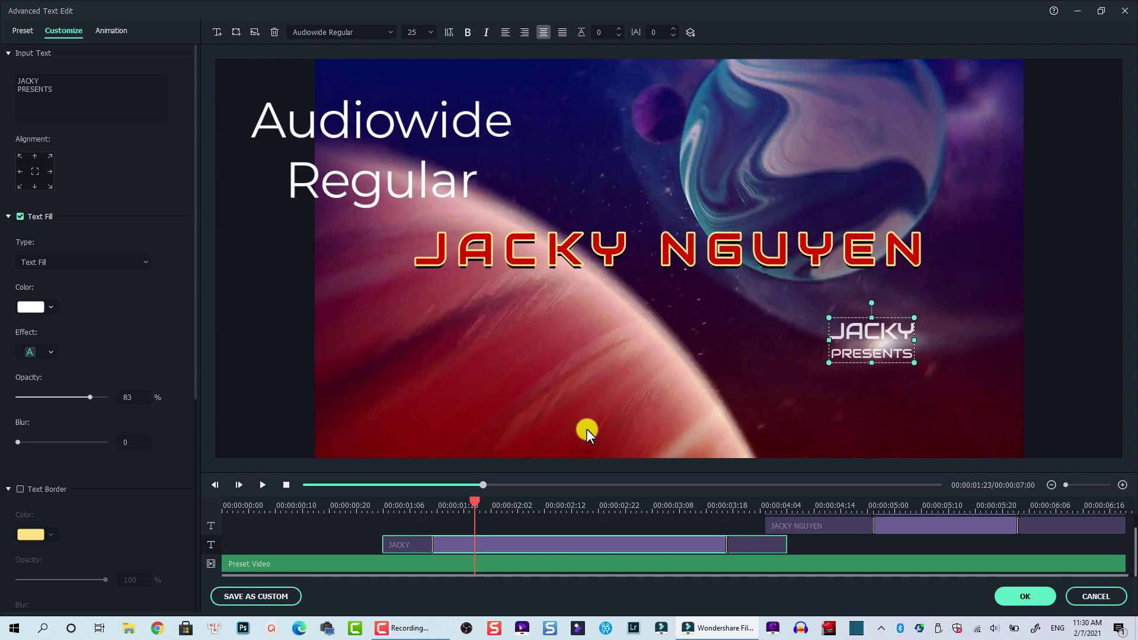
# - Examine the two stacked main title text layers with the preview at 00:00:05:05
pyautogui.click(896, 505)
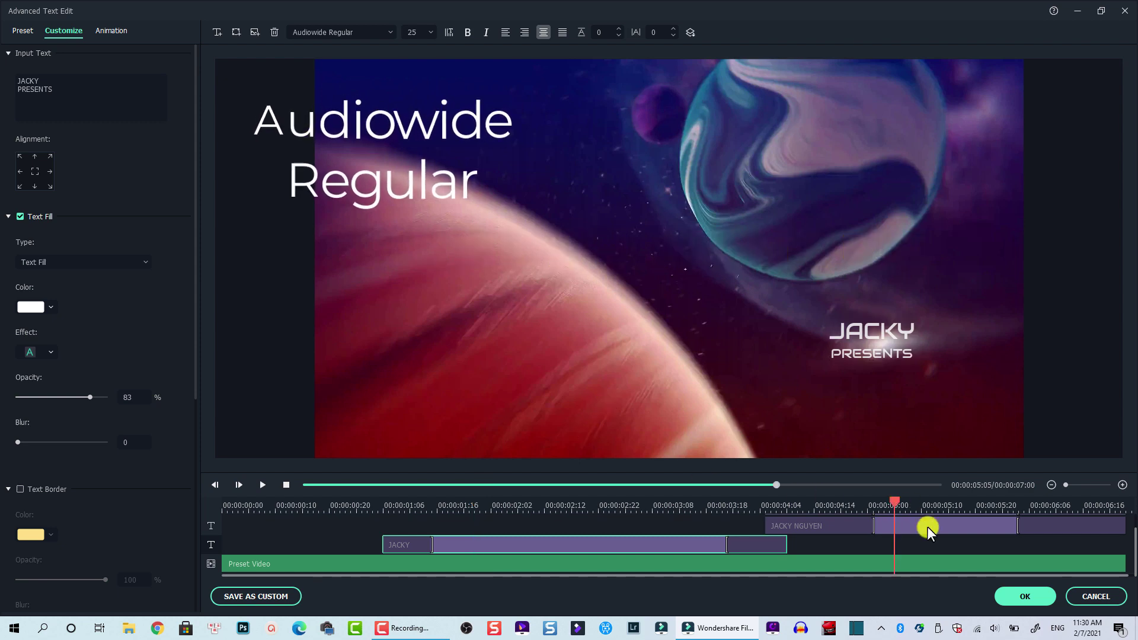
pyautogui.scroll(1, 929, 524)
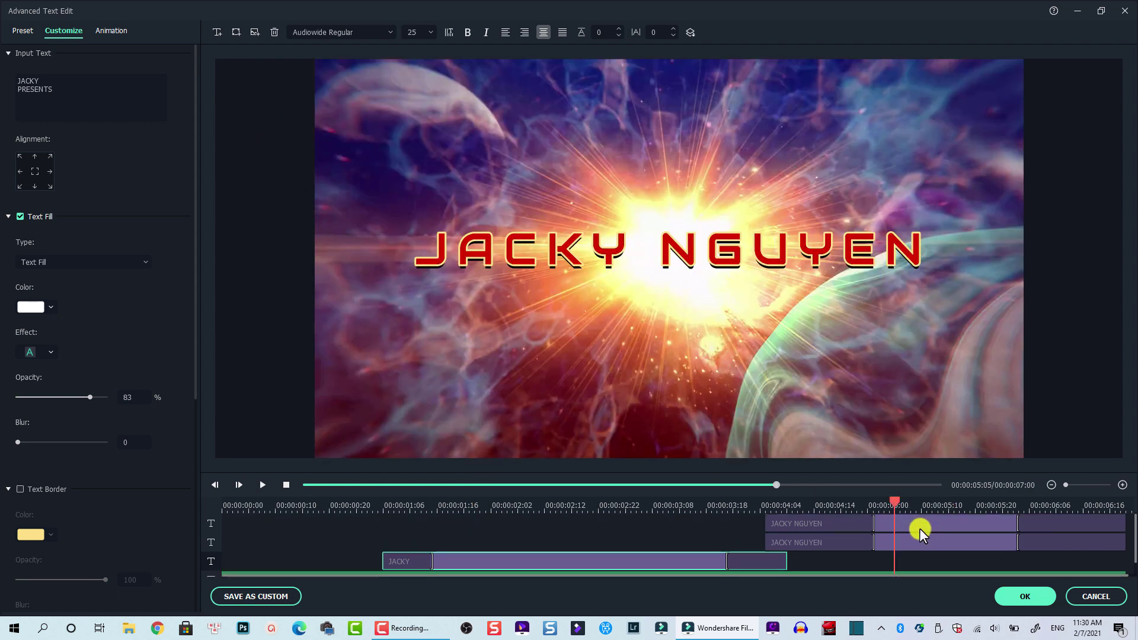
pyautogui.click(918, 521)
pyautogui.click(906, 542)
pyautogui.click(913, 521)
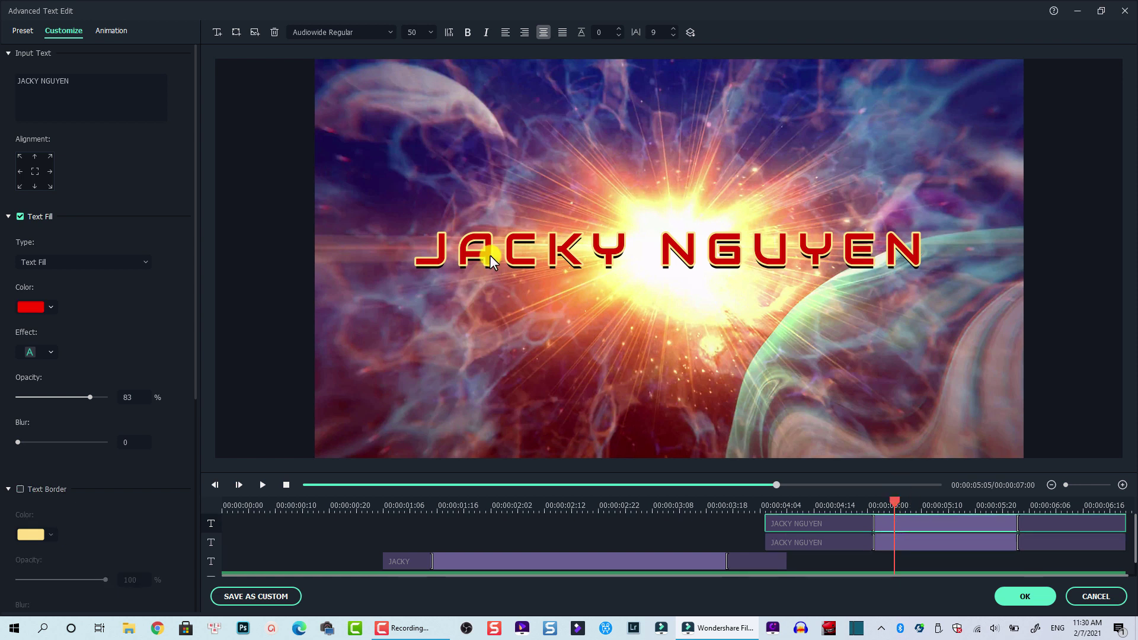
# - Move the red main title text above the black layer and inspect the black layer's fill, border and shadow settings
pyautogui.click(560, 246)
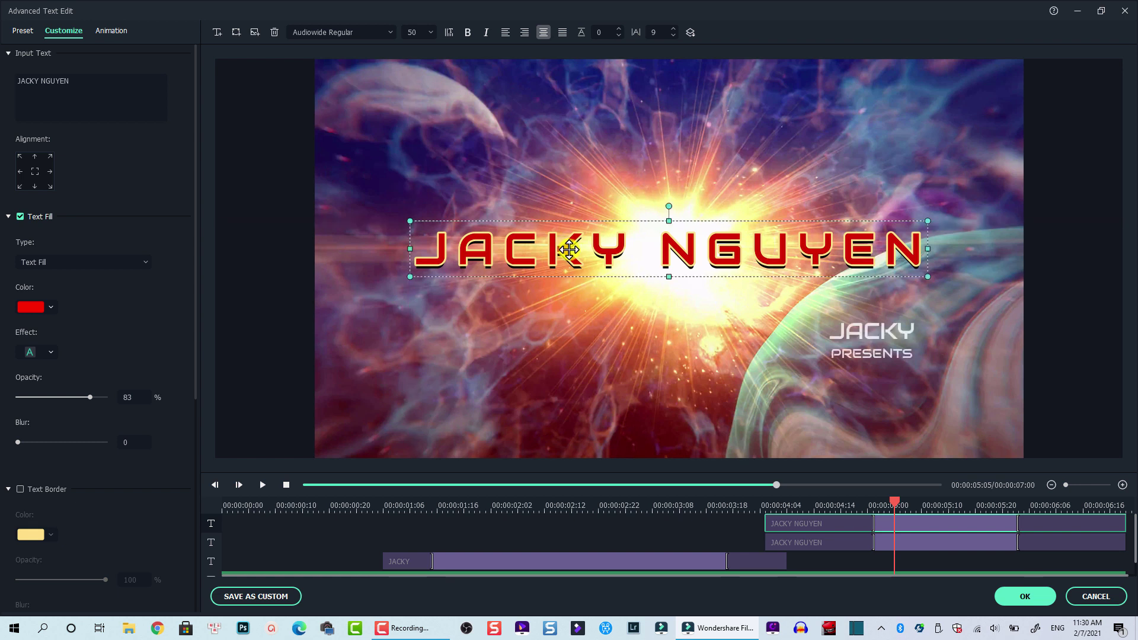
pyautogui.moveTo(560, 247); pyautogui.dragTo(570, 203)
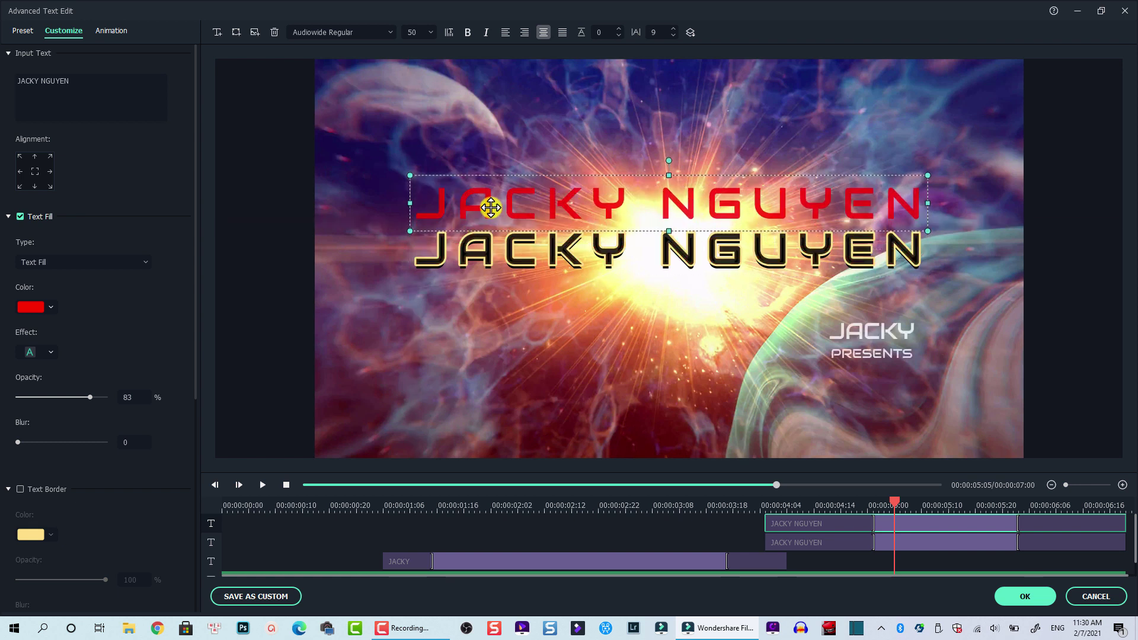
pyautogui.click(517, 265)
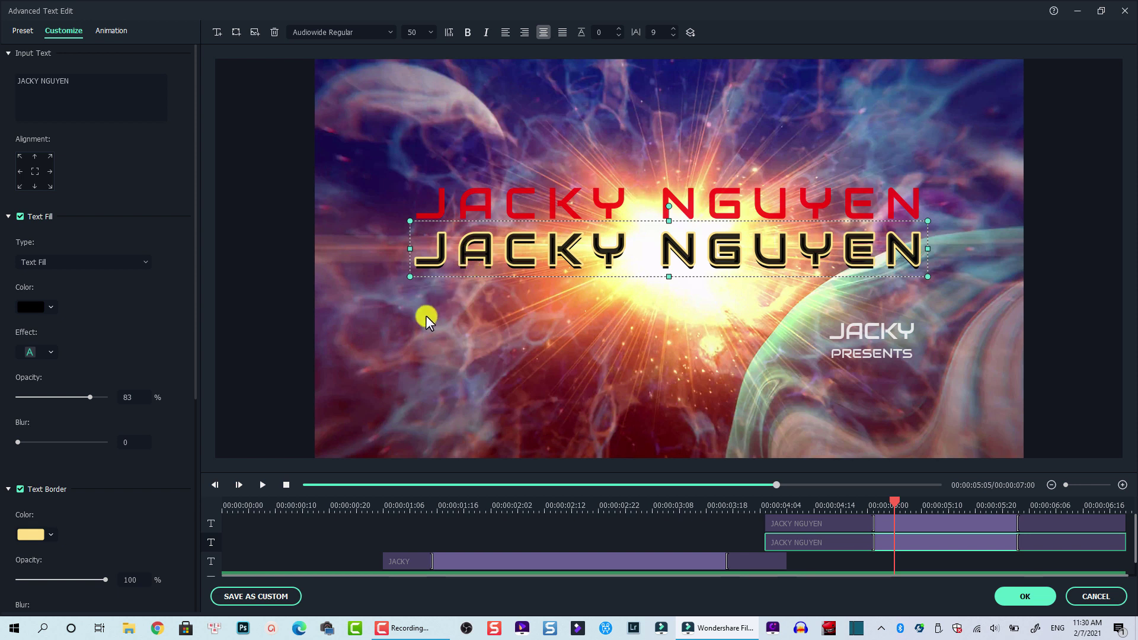
pyautogui.scroll(-2, 134, 453)
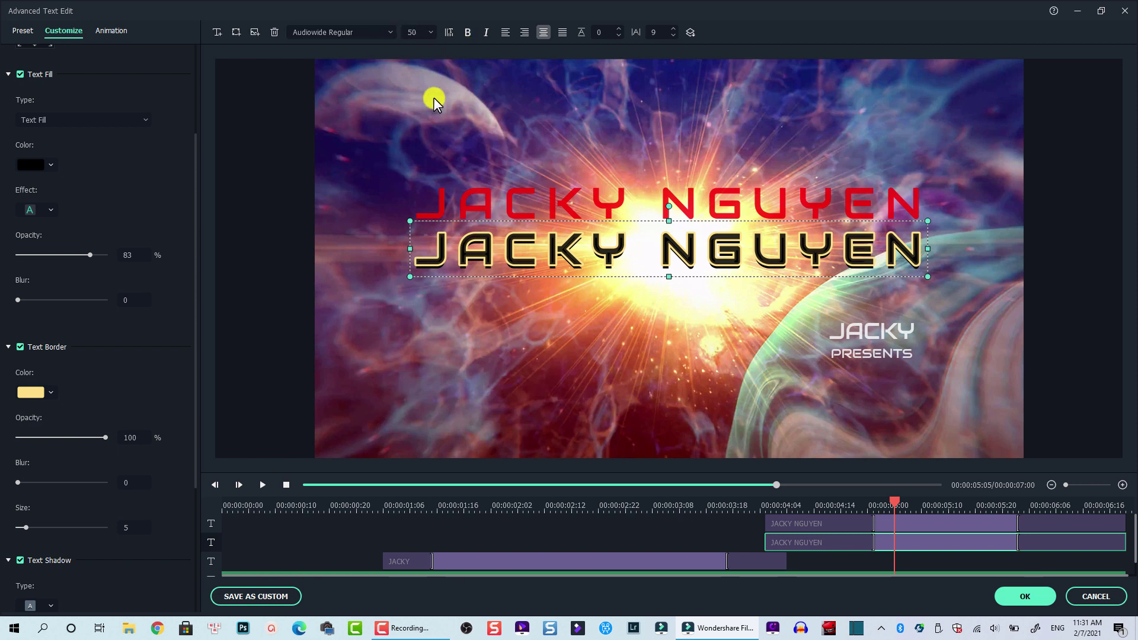
# - Delete all three text layers, leaving only the preset video
pyautogui.click(924, 525)
pyautogui.keyDown('ctrl'); pyautogui.click(916, 543); pyautogui.keyUp('ctrl')
pyautogui.keyDown('ctrl'); pyautogui.click(709, 562); pyautogui.keyUp('ctrl')
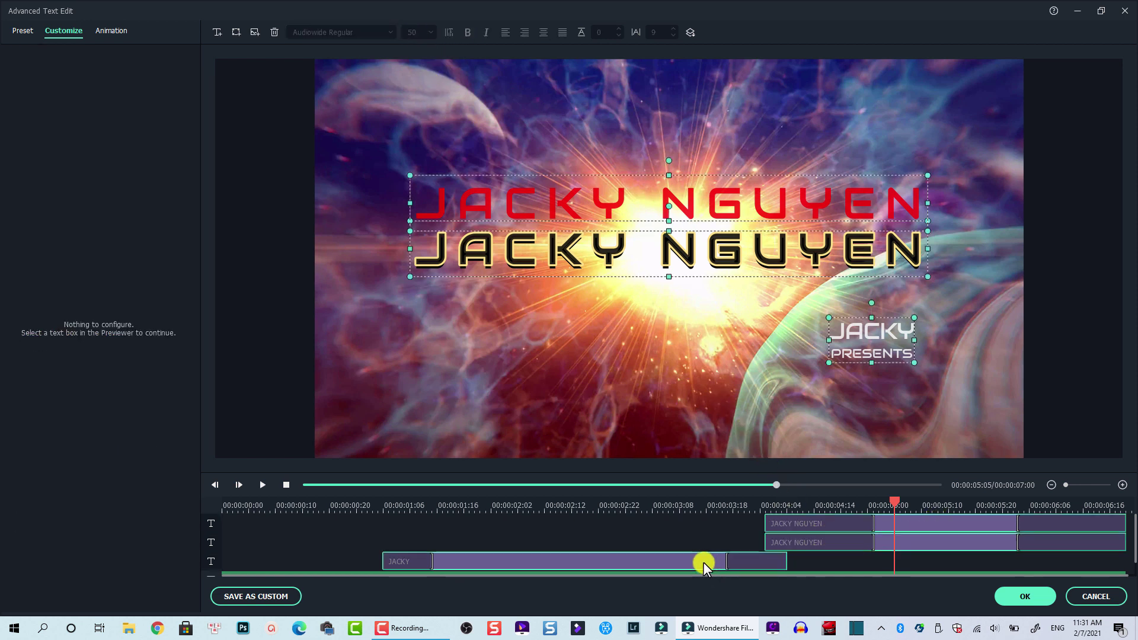
pyautogui.click(273, 32)
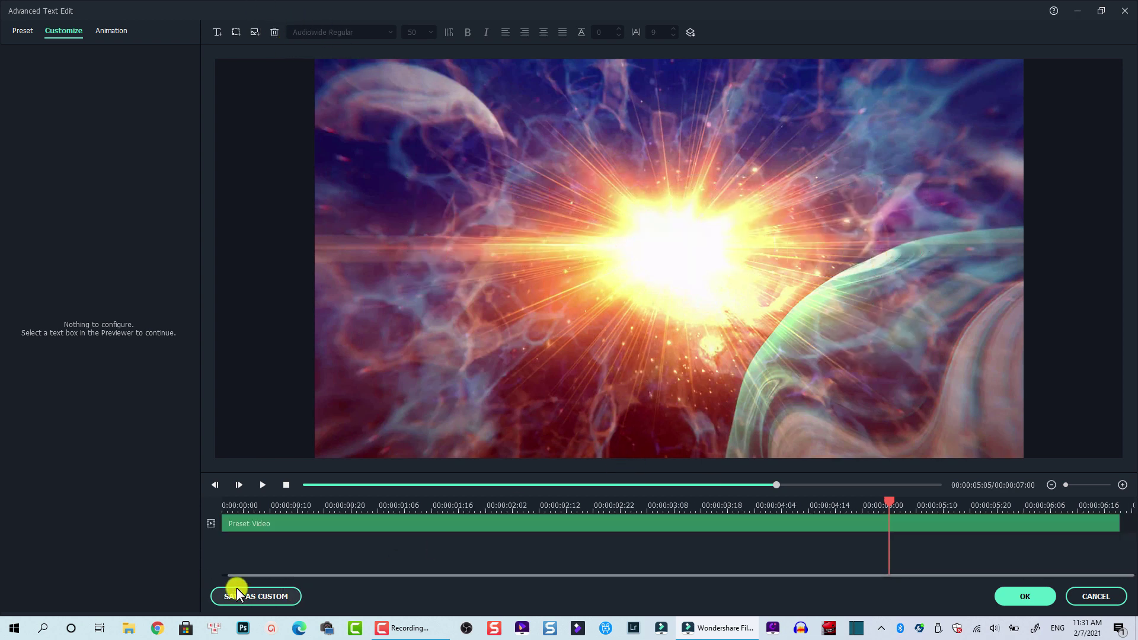
# - Play the preset video from the beginning to find where the first text should appear
pyautogui.click(226, 508)
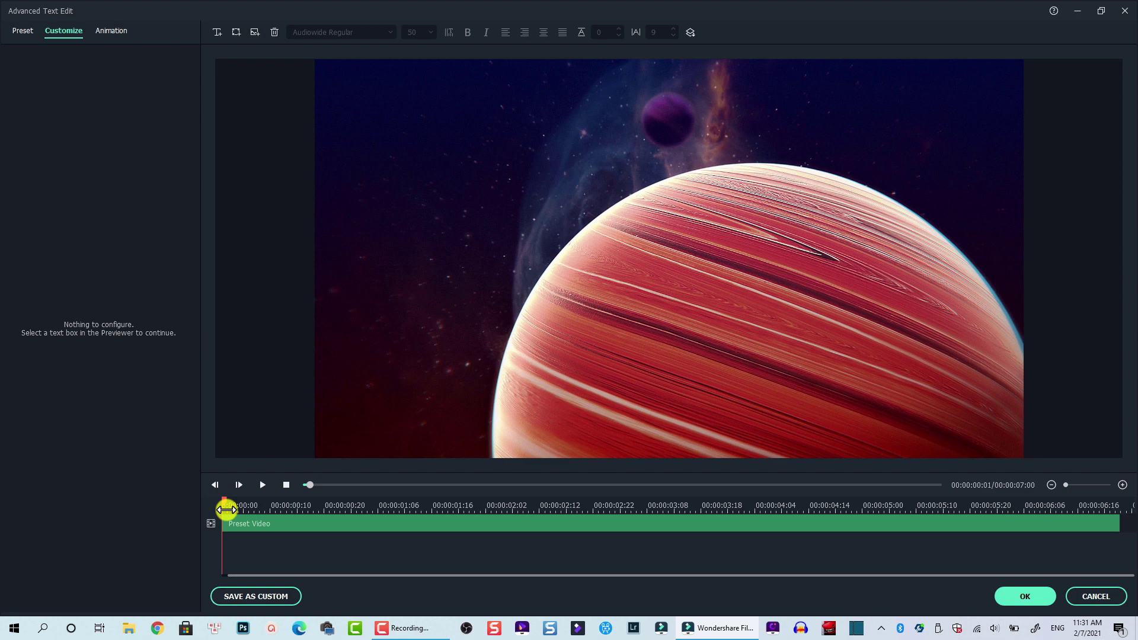
pyautogui.press('space')
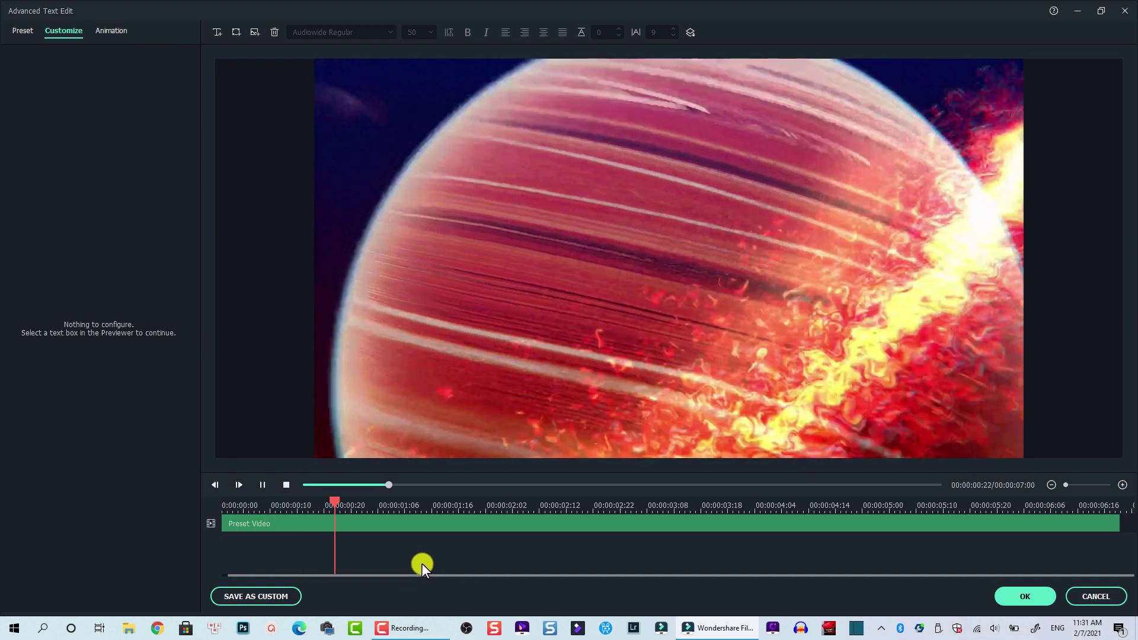
pyautogui.press('space')
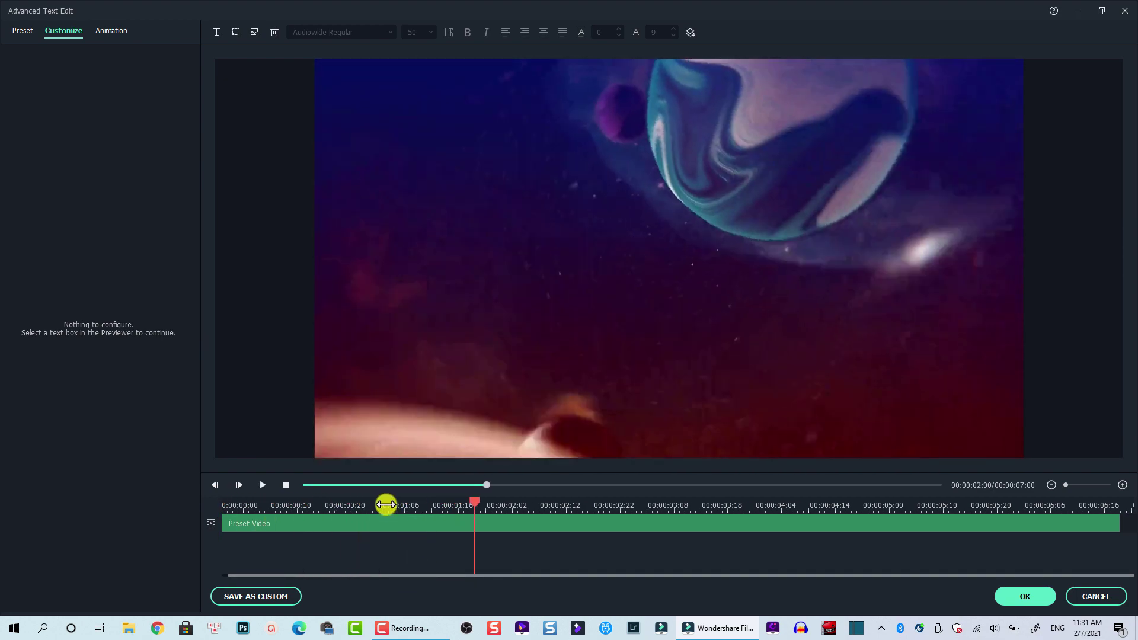
# - Add a new text box at 00:00:01:16 and move it to the lower-right area of the frame
pyautogui.click(431, 504)
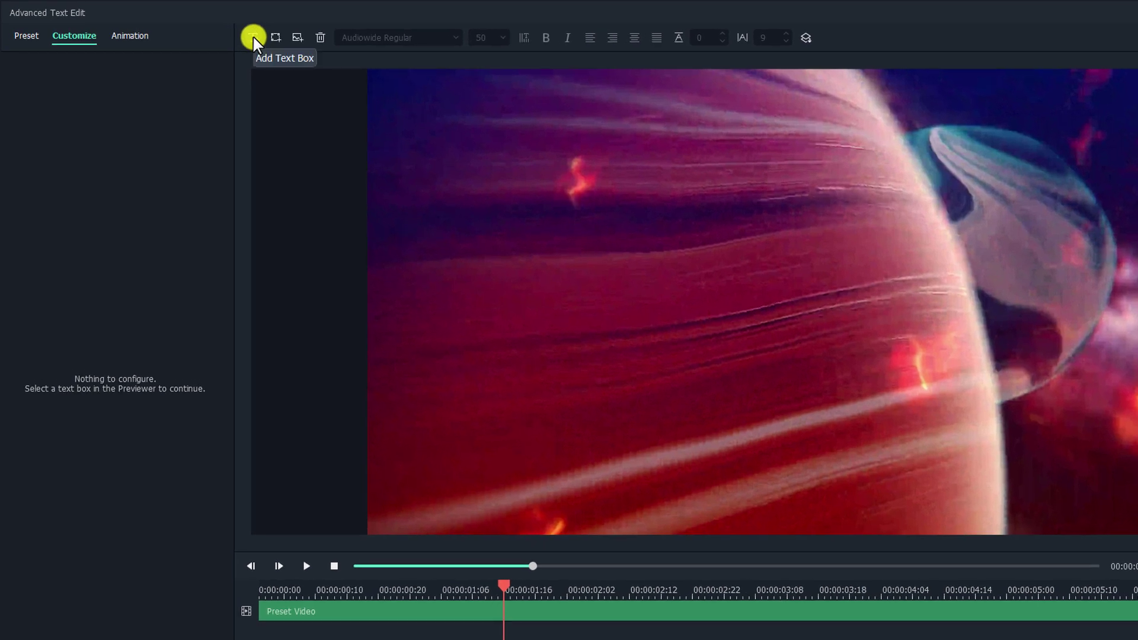
pyautogui.click(254, 37)
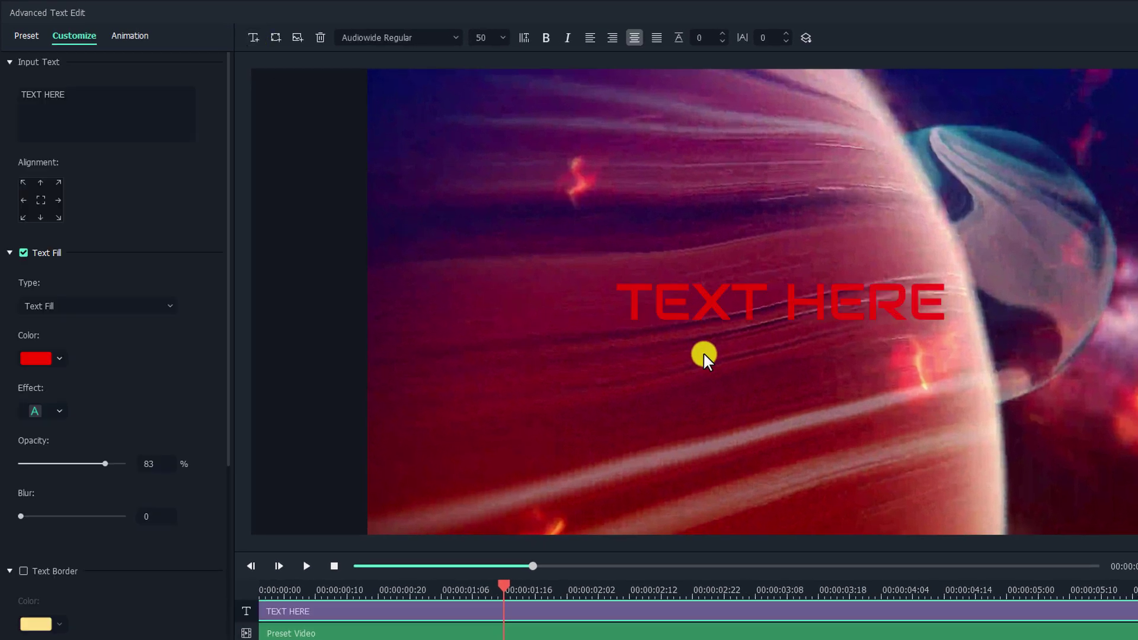
pyautogui.moveTo(753, 297); pyautogui.dragTo(1004, 449)
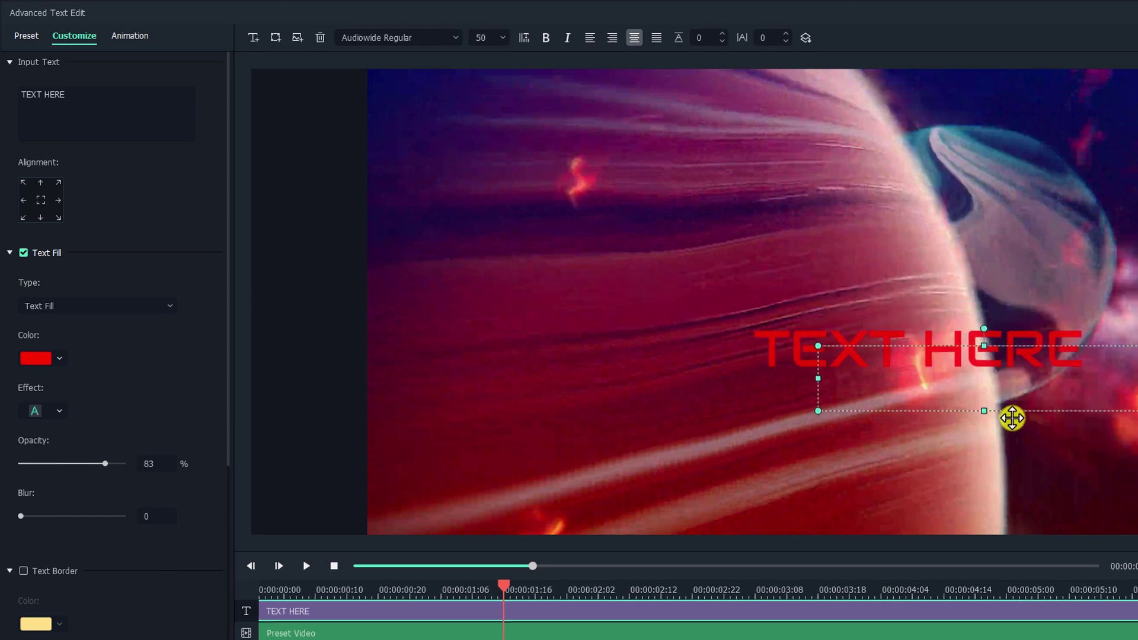
pyautogui.moveTo(931, 417); pyautogui.dragTo(904, 418)
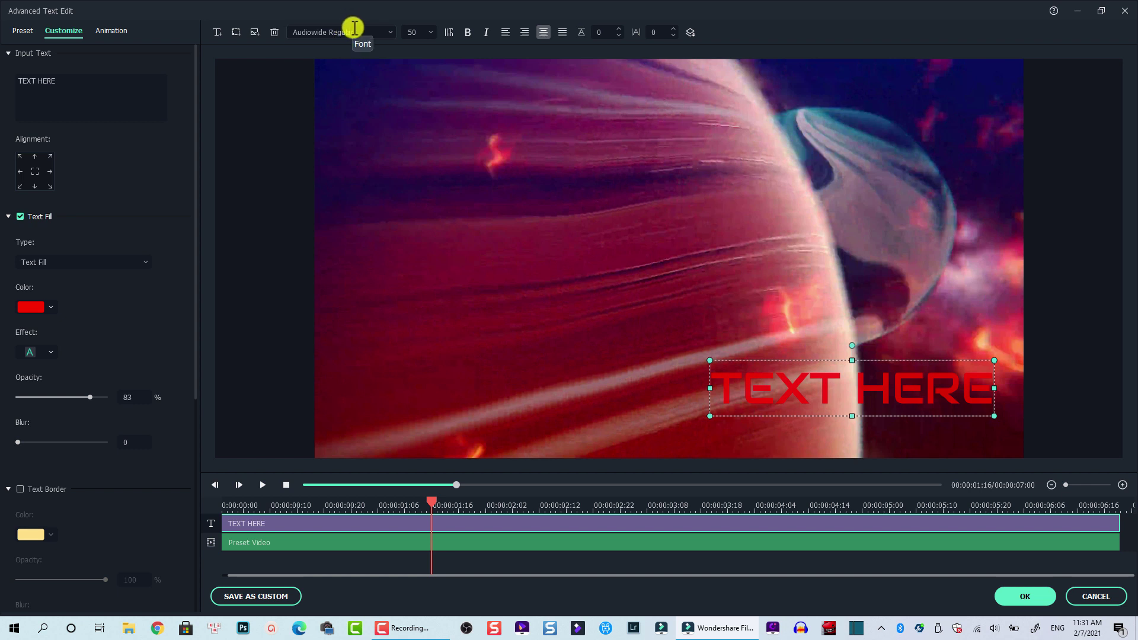
# - Replace the placeholder text with the presenter's first name and PRESENTS on a second line, in capitals
pyautogui.click(66, 80)
pyautogui.hotkey('ctrl', 'a')
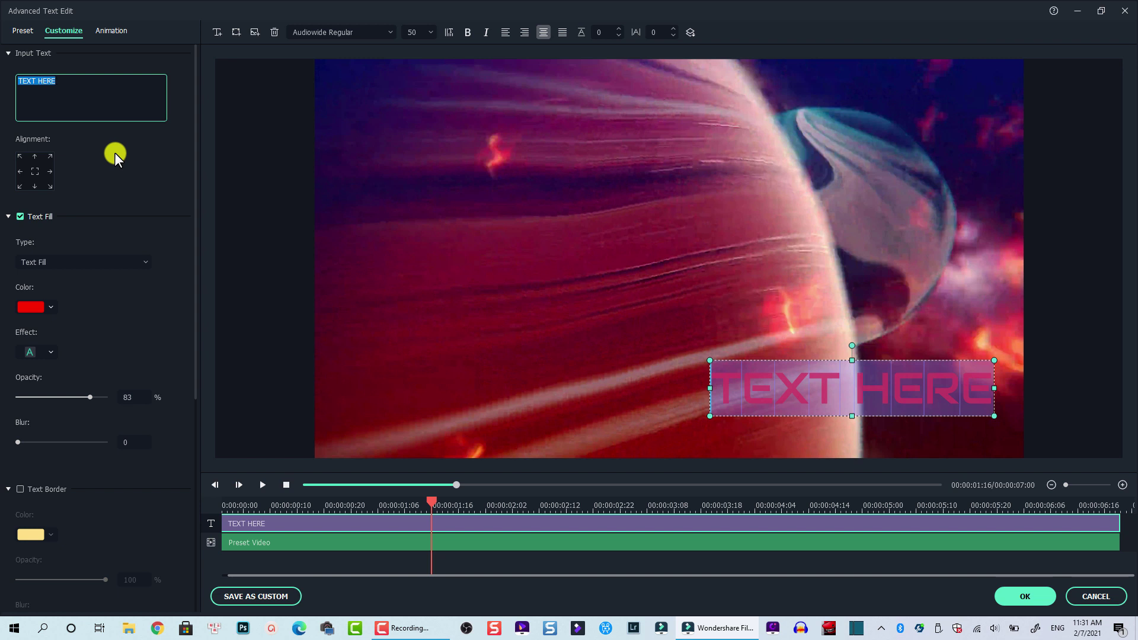
pyautogui.write('JACKY')
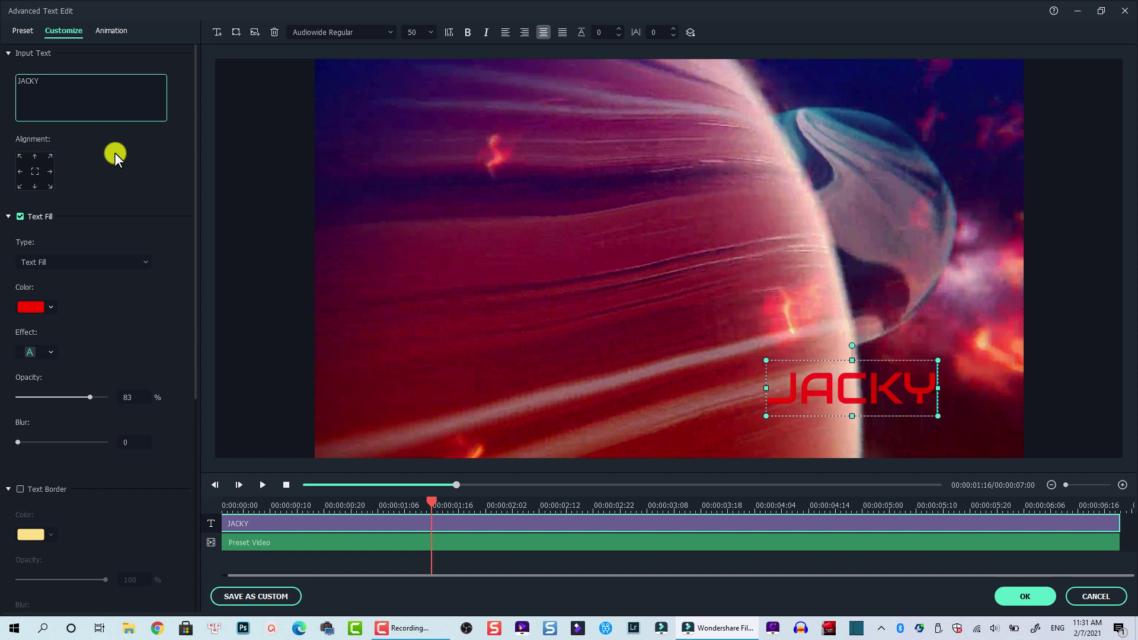
pyautogui.press('Return')
pyautogui.write('PRESET')
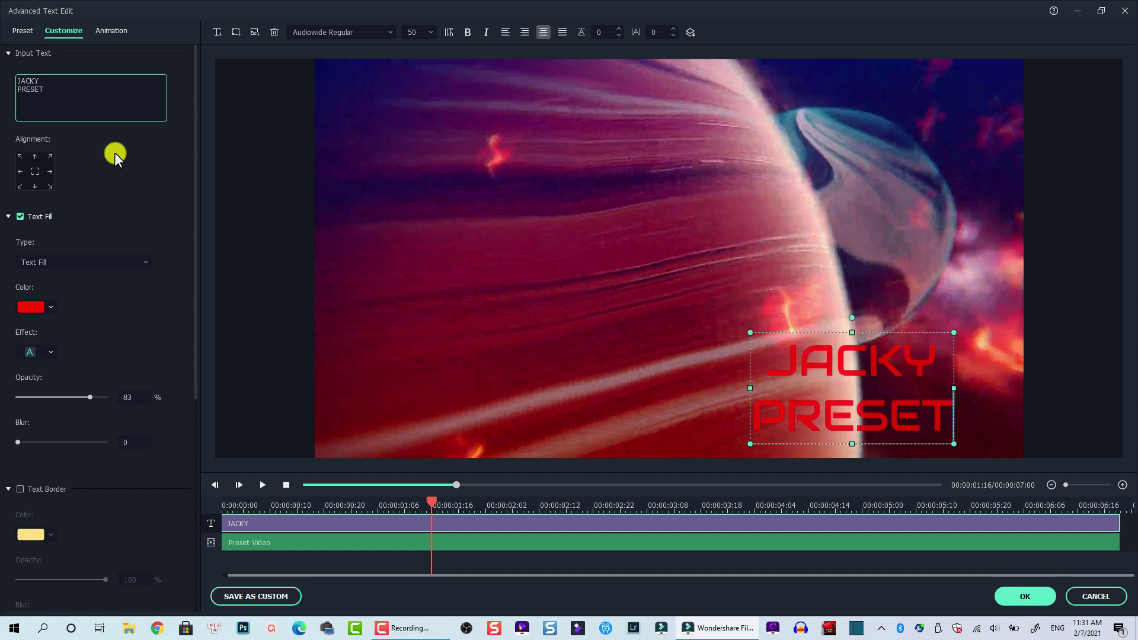
pyautogui.press('BackSpace')
pyautogui.write('NTS')
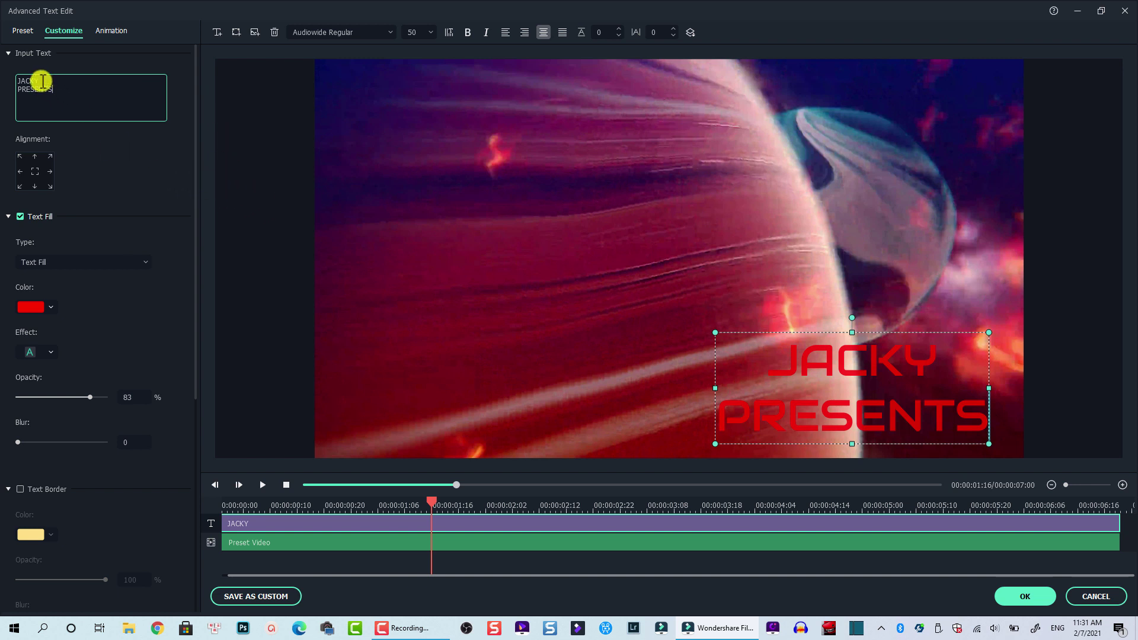
# - Set the font size of the text box's first line, the presenter's name, to 25
pyautogui.moveTo(41, 81); pyautogui.dragTo(19, 81)
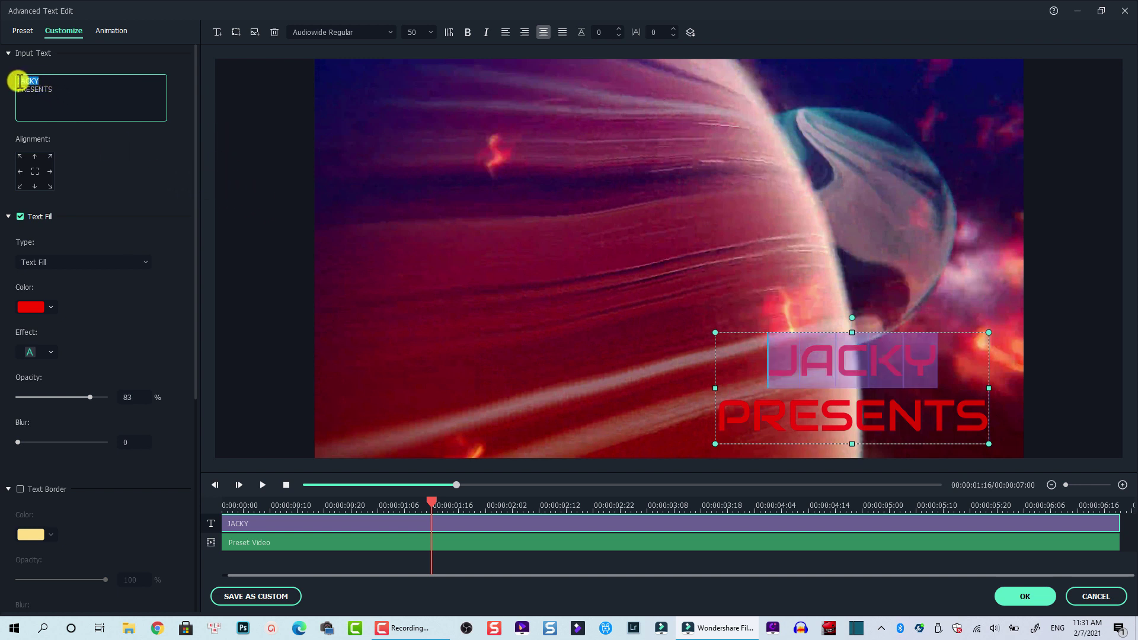
pyautogui.click(412, 32)
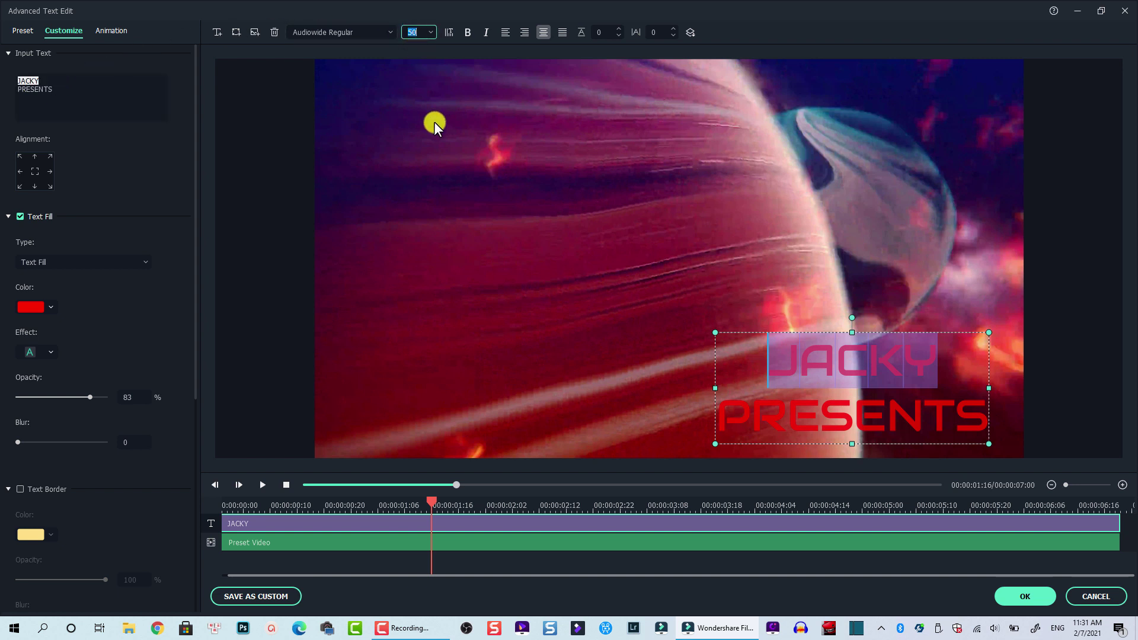
pyautogui.write('25')
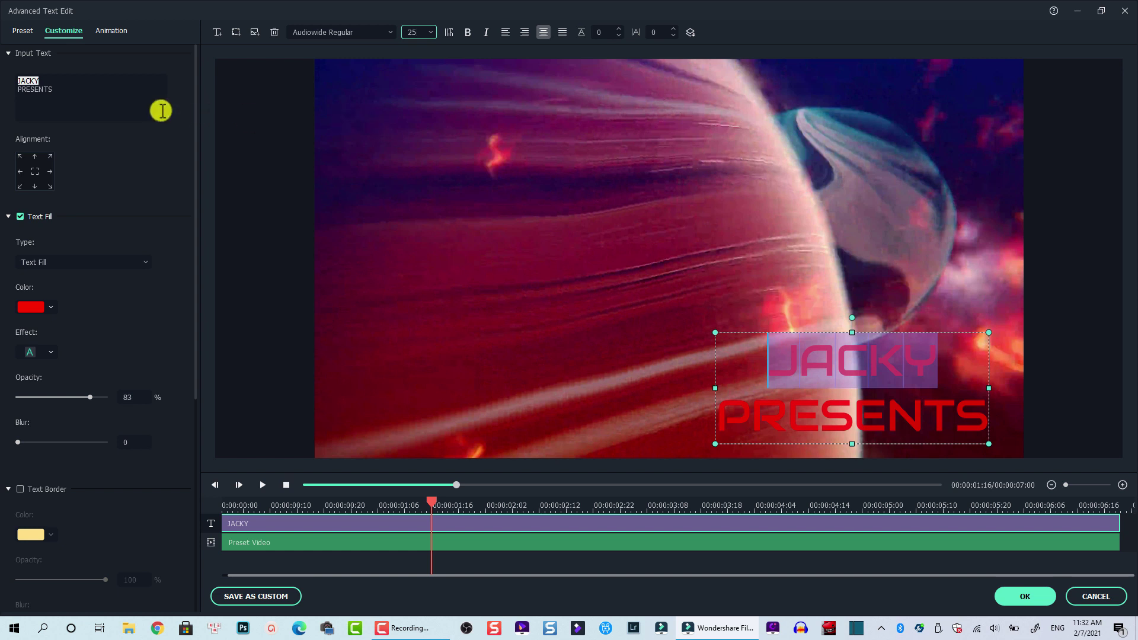
pyautogui.press('Return')
# - Set the font size of the text box's second line, PRESENTS, to 15
pyautogui.moveTo(53, 89); pyautogui.dragTo(10, 87)
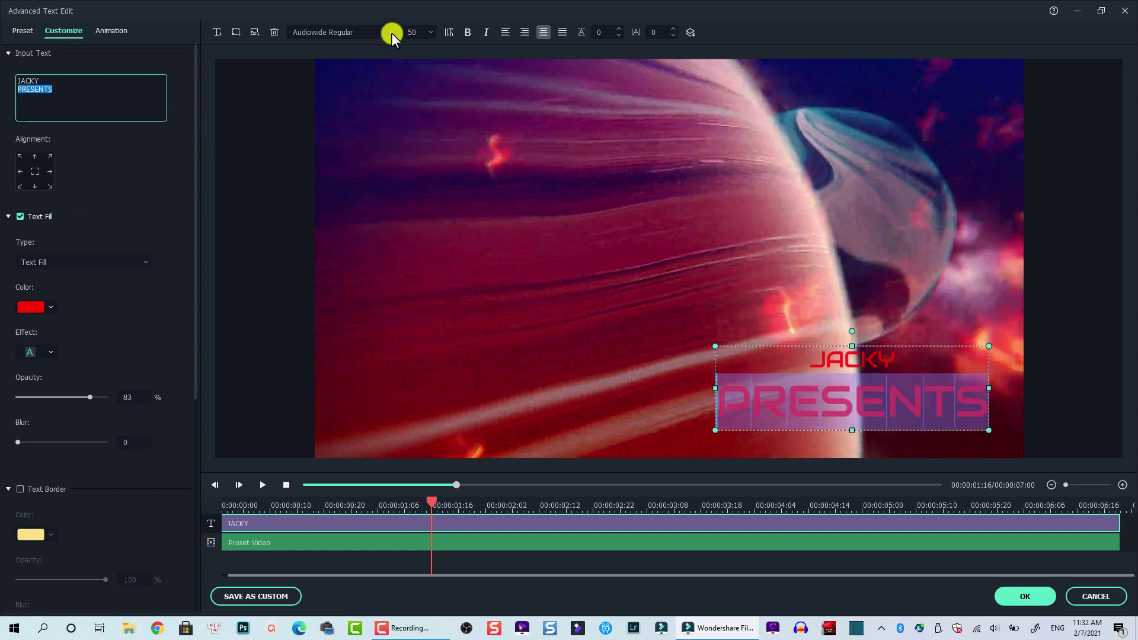
pyautogui.click(420, 31)
pyautogui.write('12')
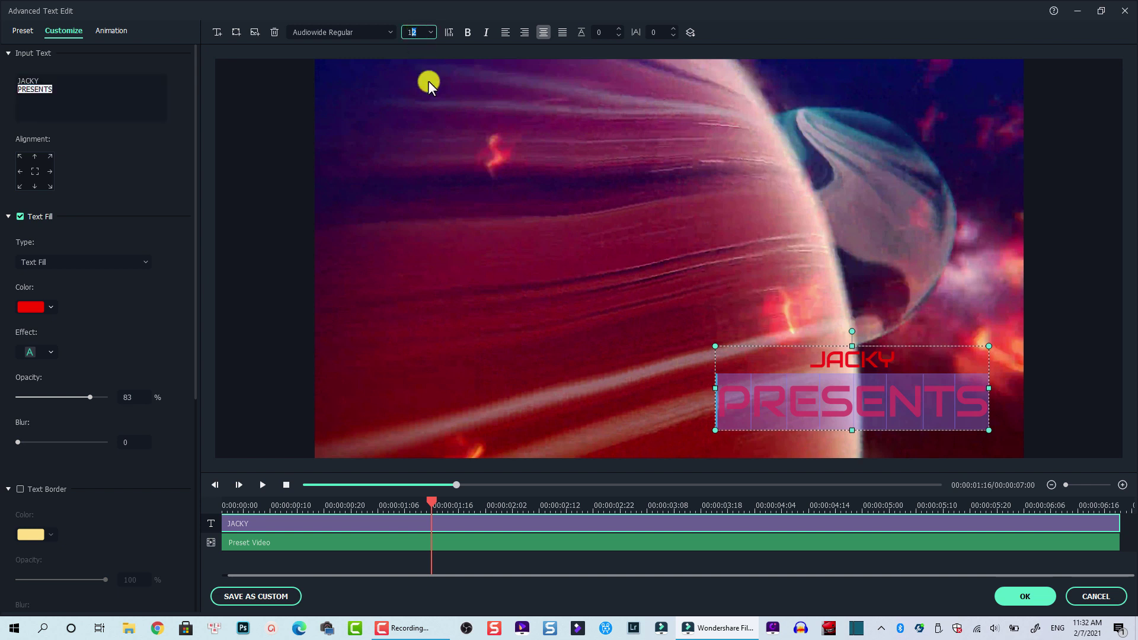
pyautogui.write('5')
pyautogui.press('Return')
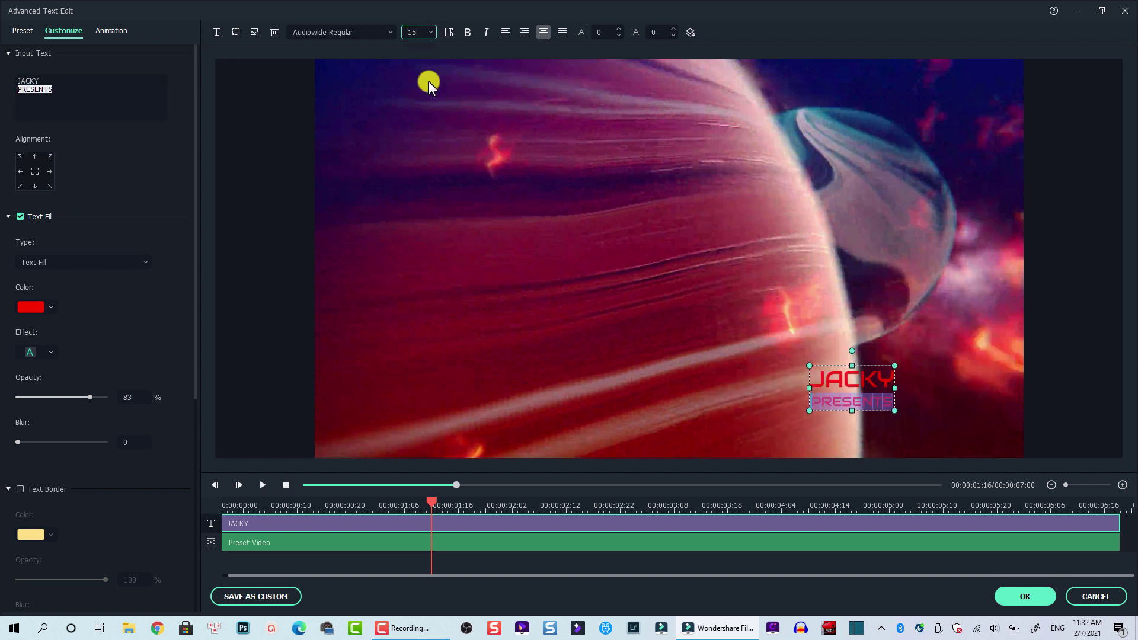
# - Change the fill color of both lines of the text box, PRESENTS and the presenter's name, to white (#ffffff)
pyautogui.click(48, 305)
pyautogui.click(46, 390)
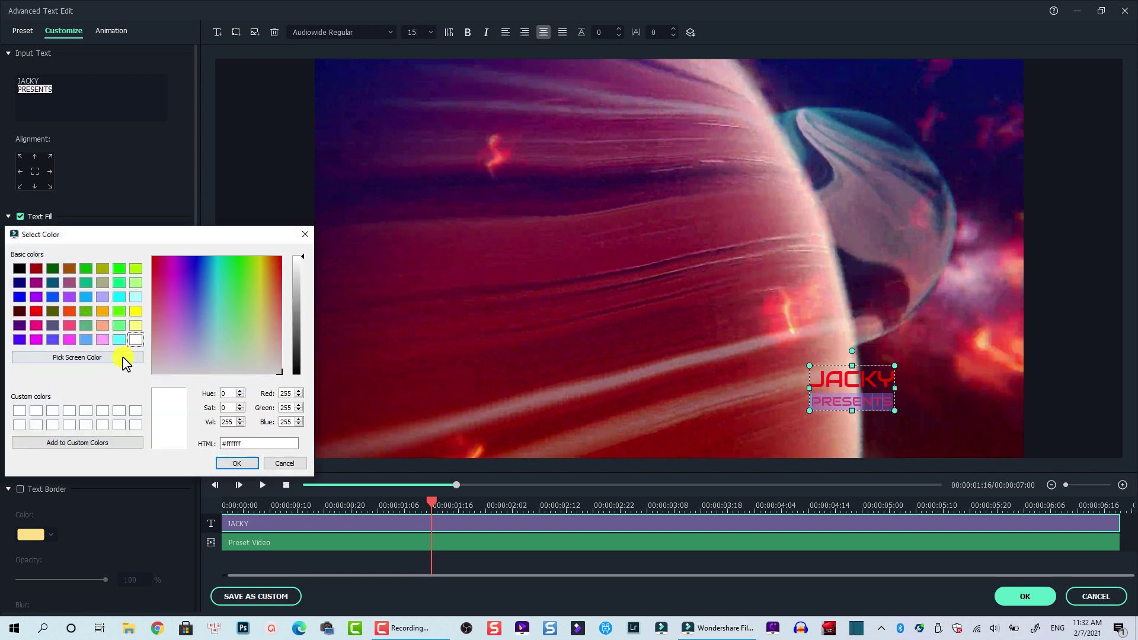
pyautogui.click(238, 463)
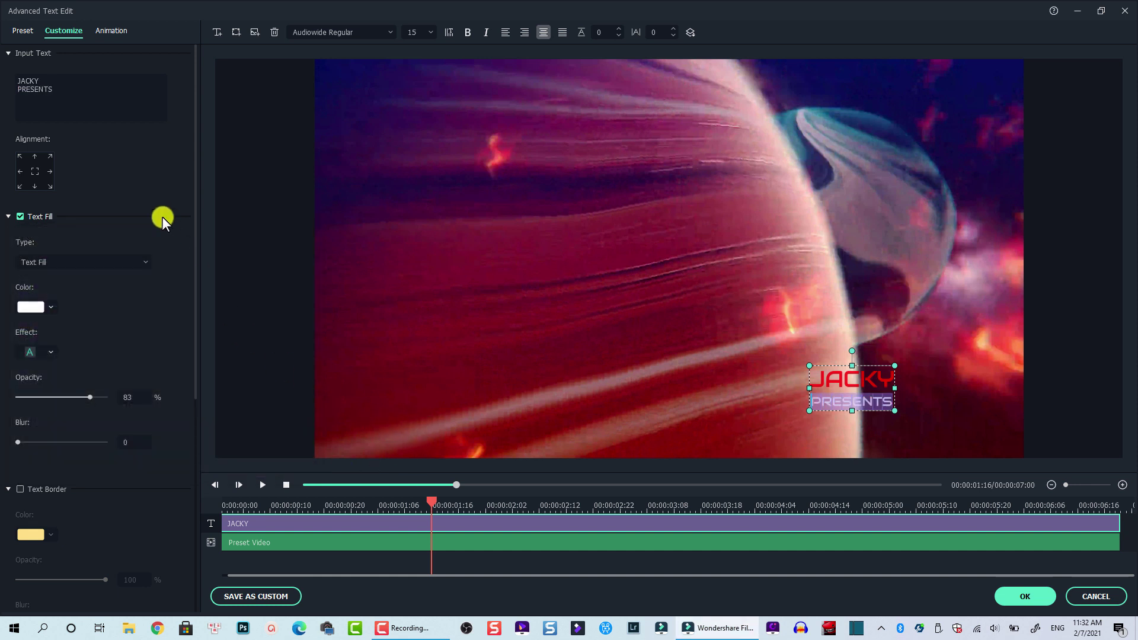
pyautogui.moveTo(43, 82); pyautogui.dragTo(14, 74)
pyautogui.click(48, 306)
pyautogui.click(56, 393)
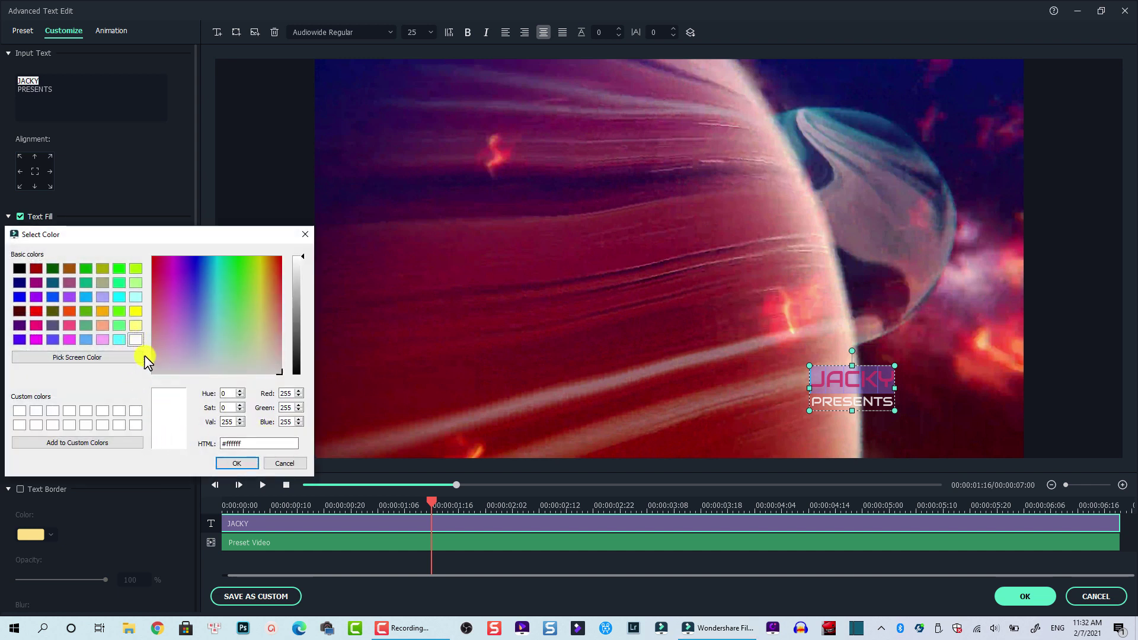
pyautogui.click(229, 462)
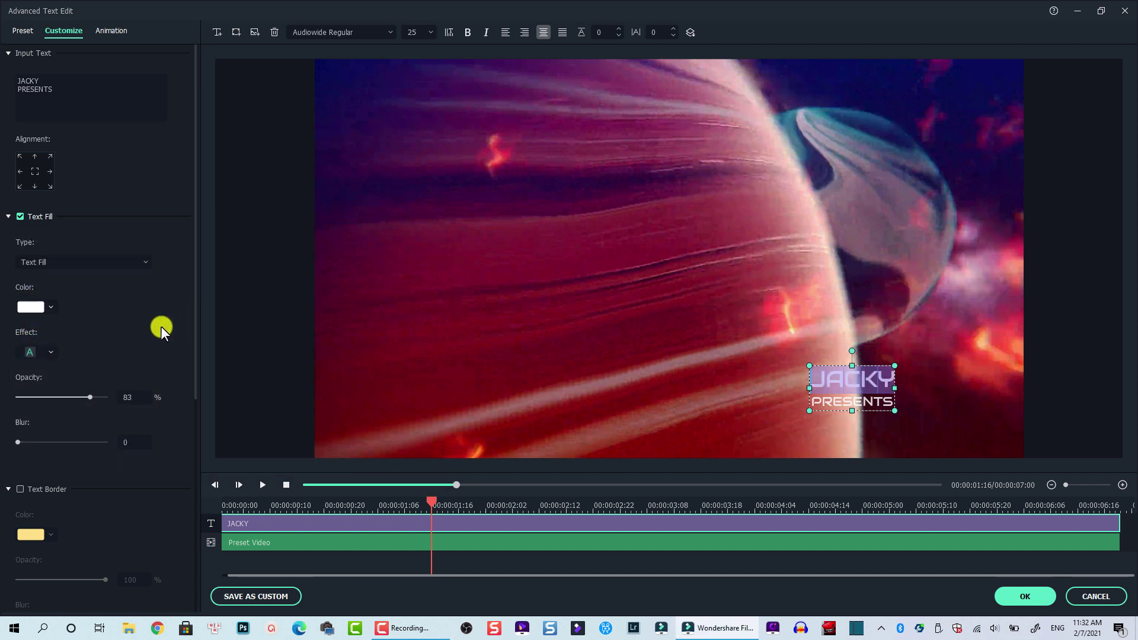
pyautogui.click(534, 557)
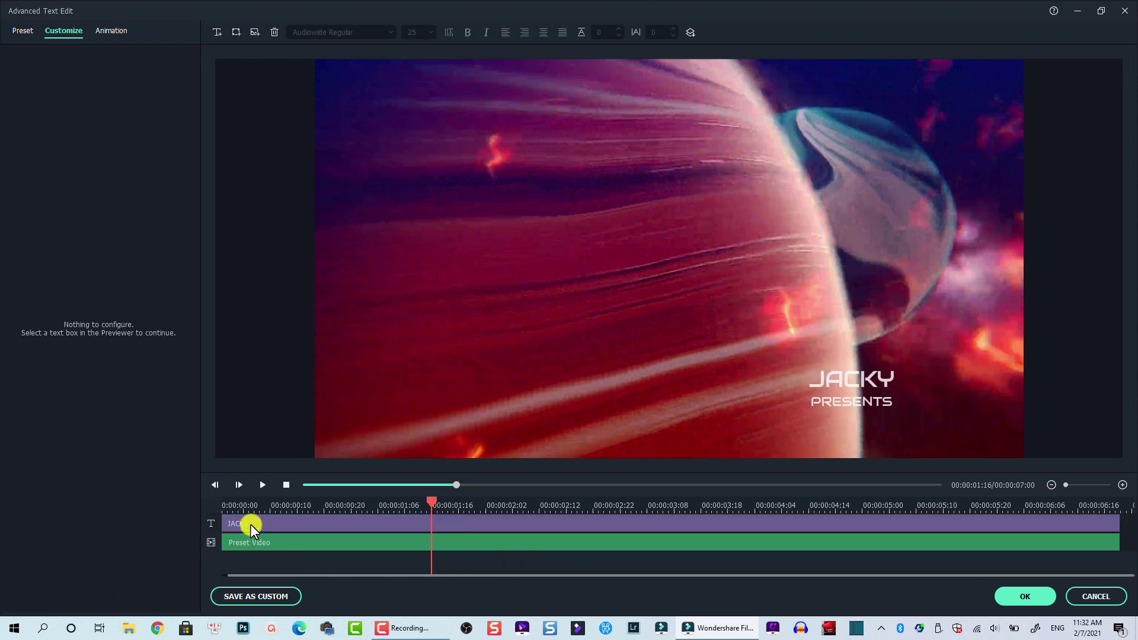
# - Play the opening and trim the text clip to start at 00:00:01:02 and end at about 00:00:05:20
pyautogui.click(224, 503)
pyautogui.press('space')
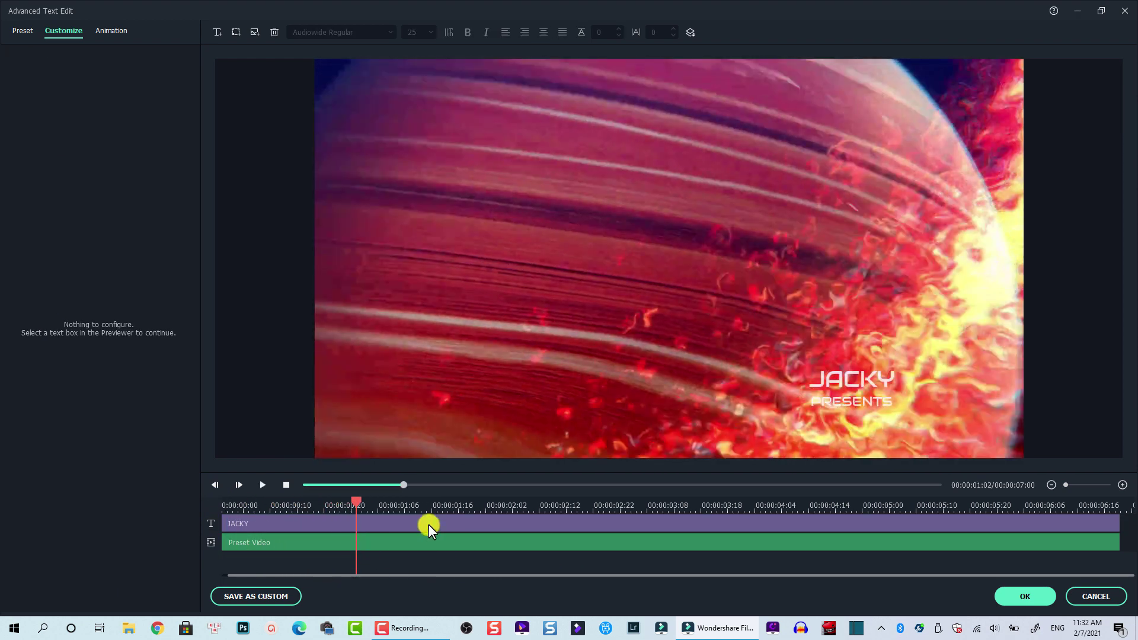
pyautogui.click(427, 523)
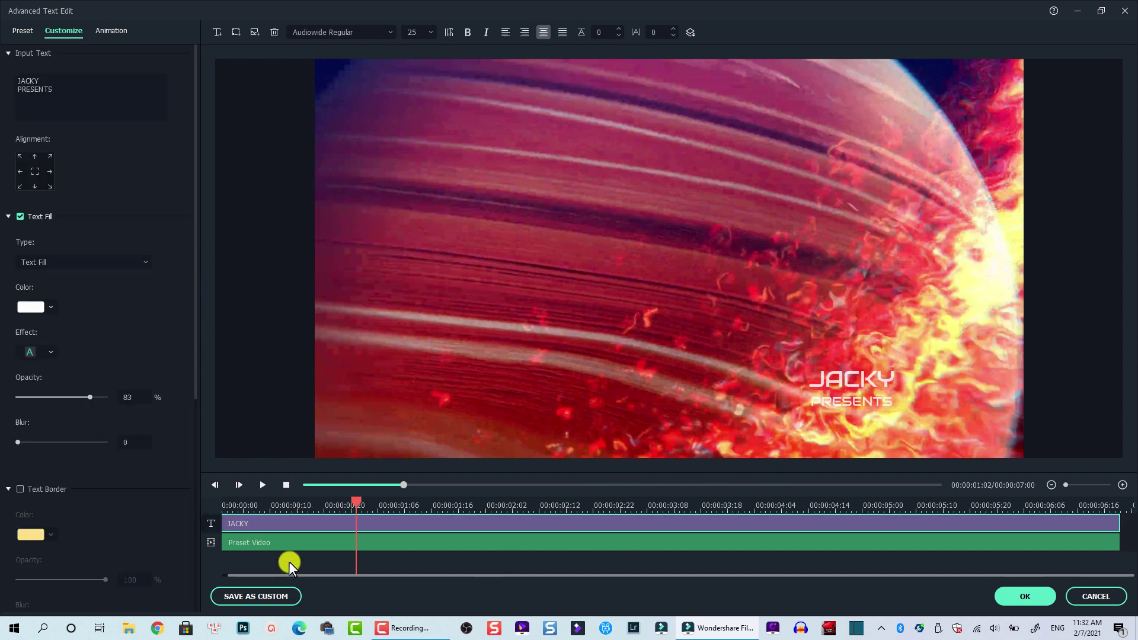
pyautogui.moveTo(279, 573); pyautogui.dragTo(258, 573)
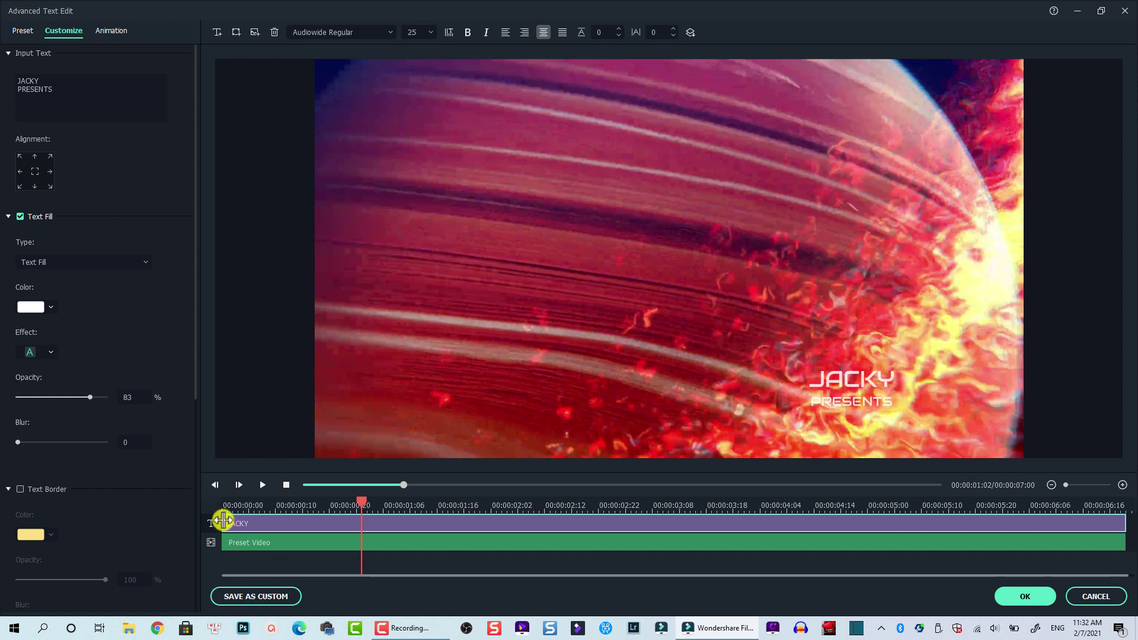
pyautogui.moveTo(224, 521); pyautogui.dragTo(370, 524)
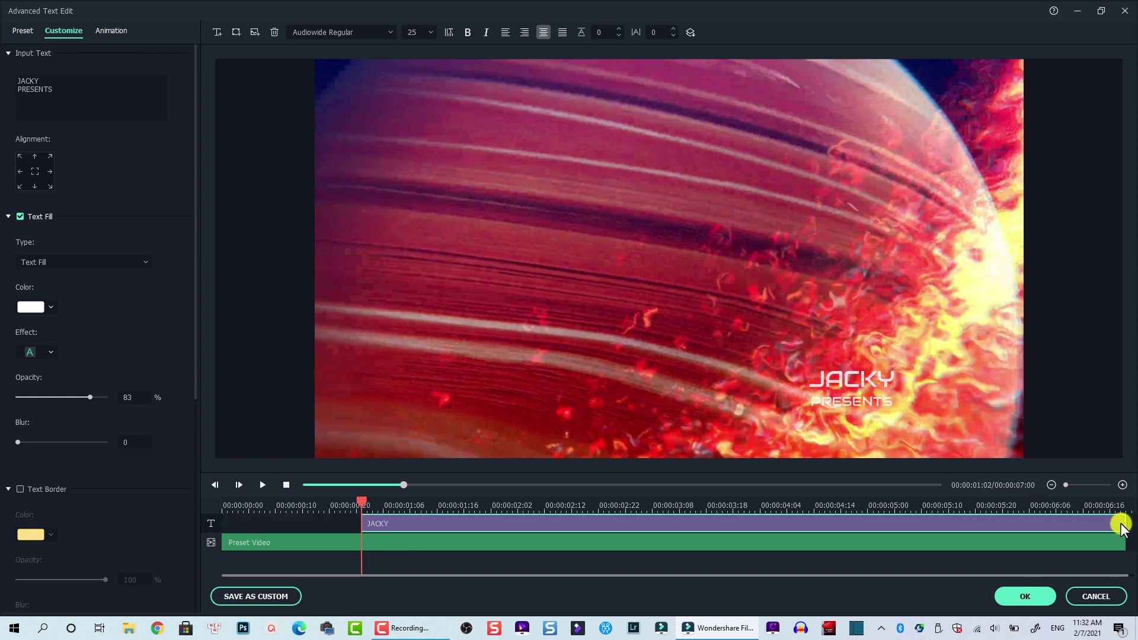
pyautogui.moveTo(1120, 524); pyautogui.dragTo(1000, 523)
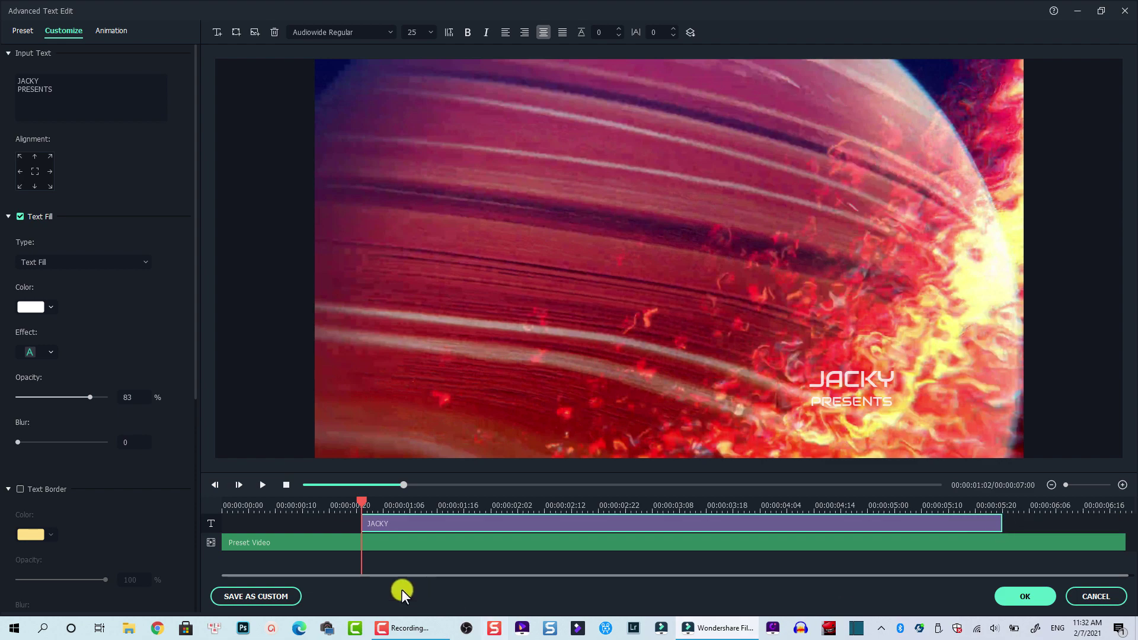
# - Play the title from near the beginning to check when the first text appears
pyautogui.click(249, 509)
pyautogui.press('space')
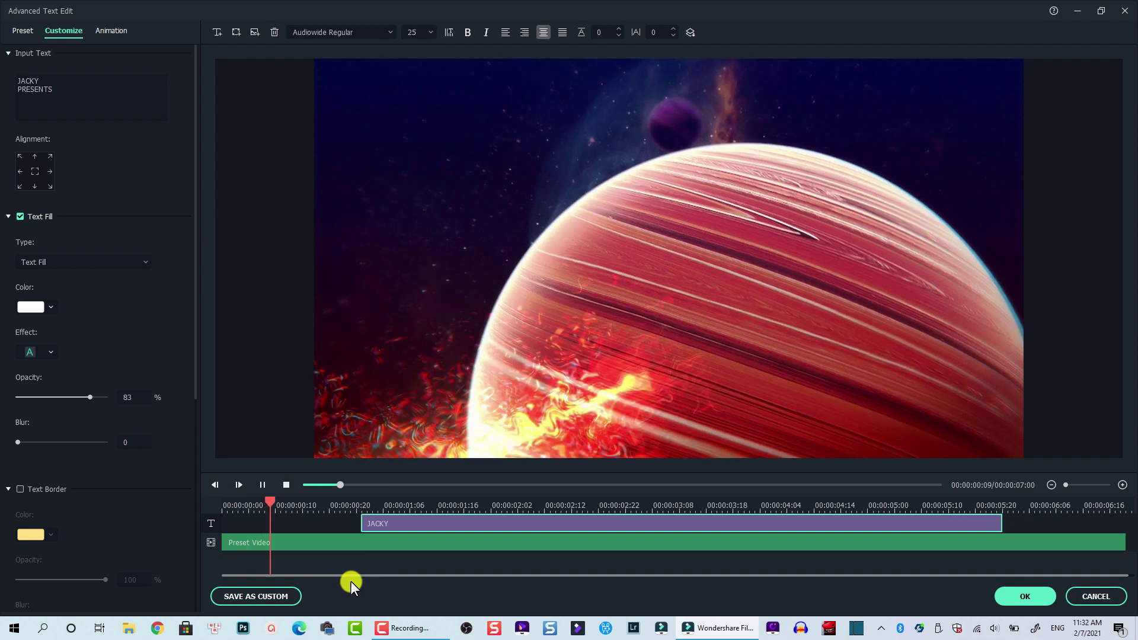
pyautogui.press('space')
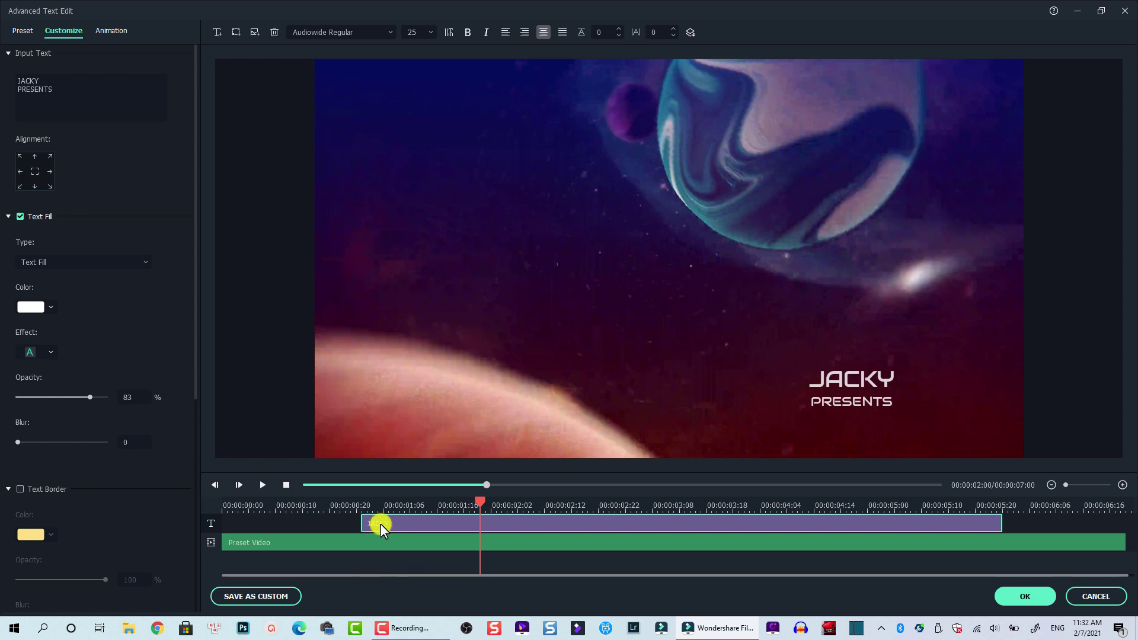
# - Apply the Doomo Design animation to the text and shorten its opening phase to end at 00:00:01:19
pyautogui.click(112, 30)
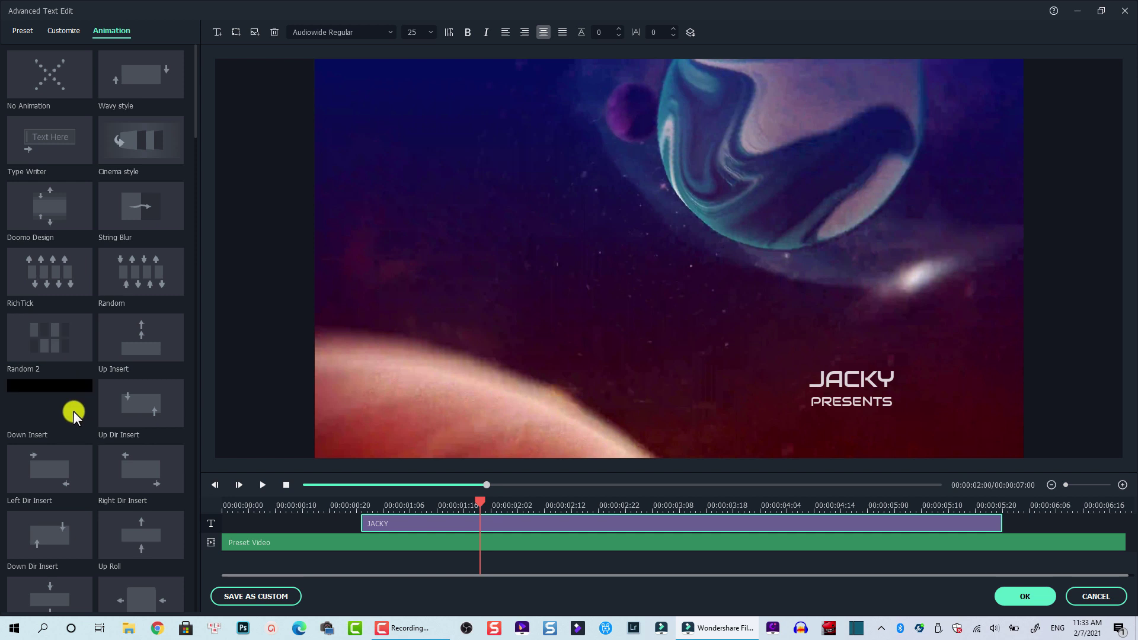
pyautogui.scroll(-5, 73, 411)
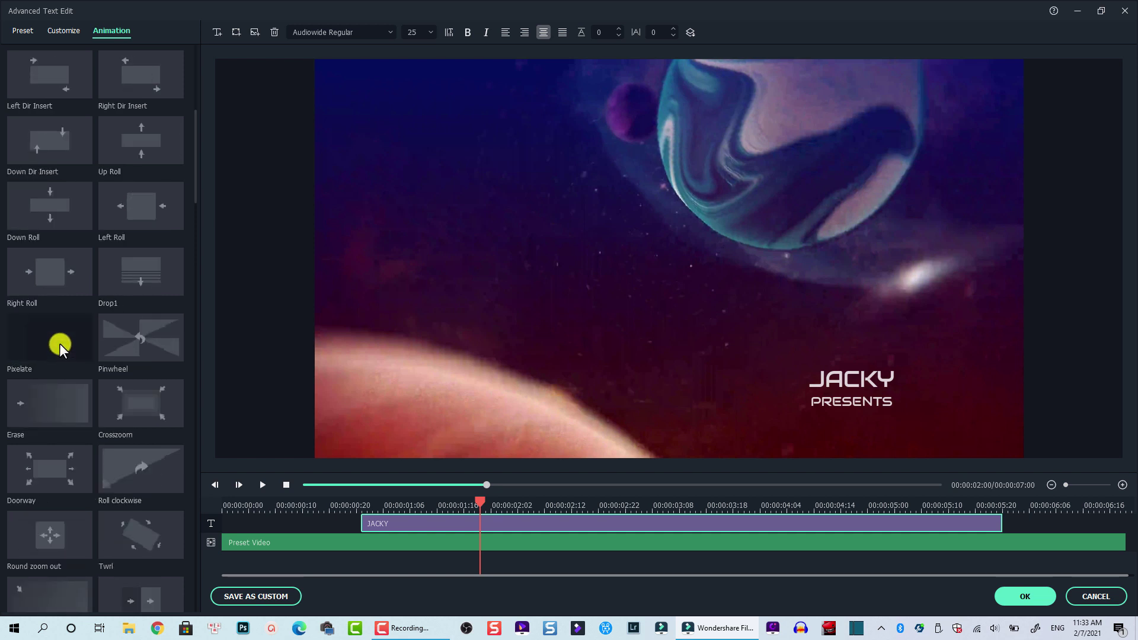
pyautogui.scroll(3, 59, 341)
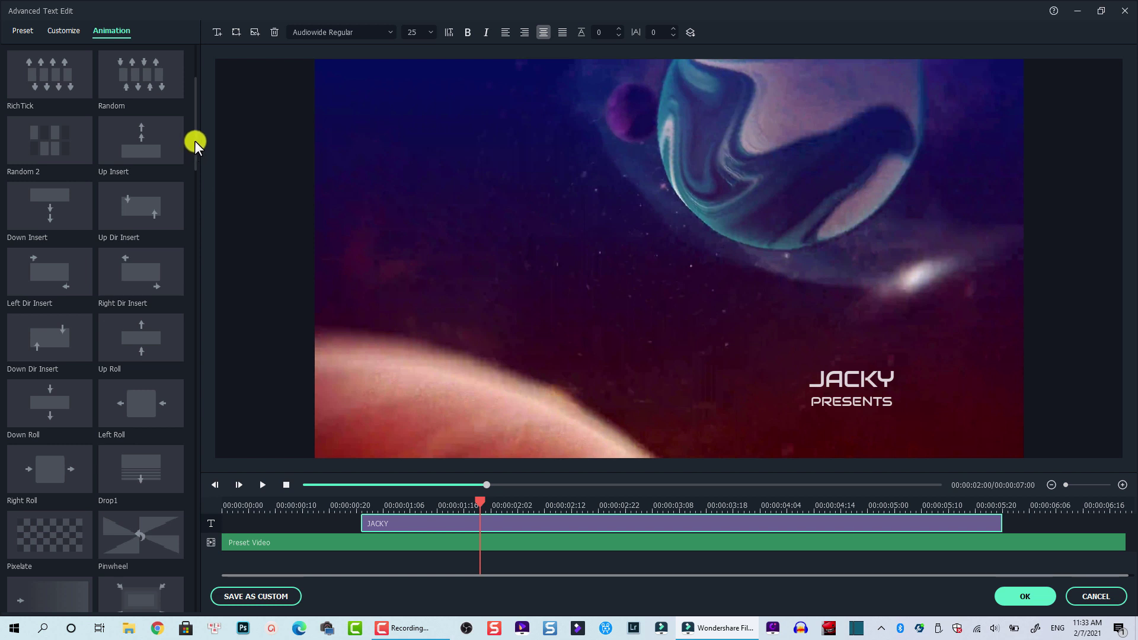
pyautogui.moveTo(194, 140); pyautogui.dragTo(193, 107)
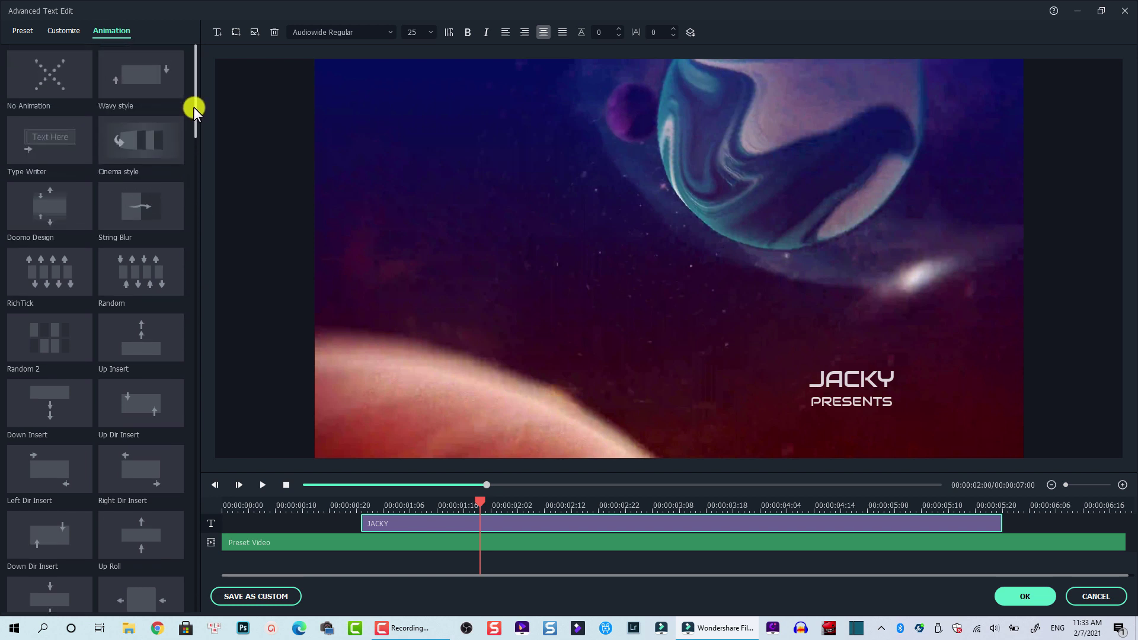
pyautogui.doubleClick(38, 218)
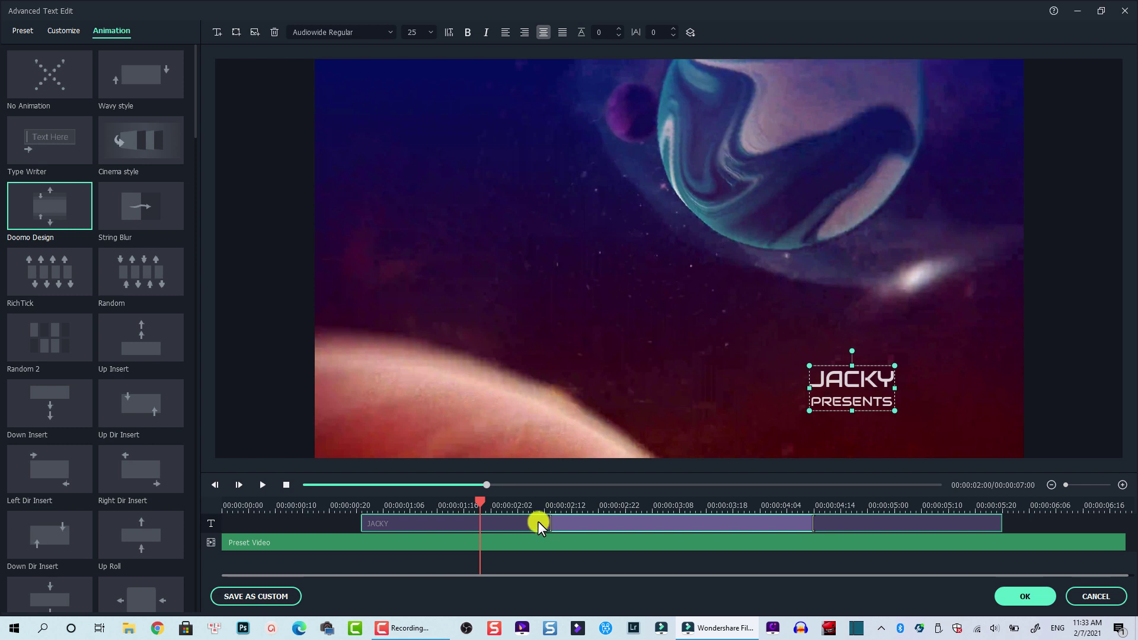
pyautogui.moveTo(546, 521); pyautogui.dragTo(452, 521)
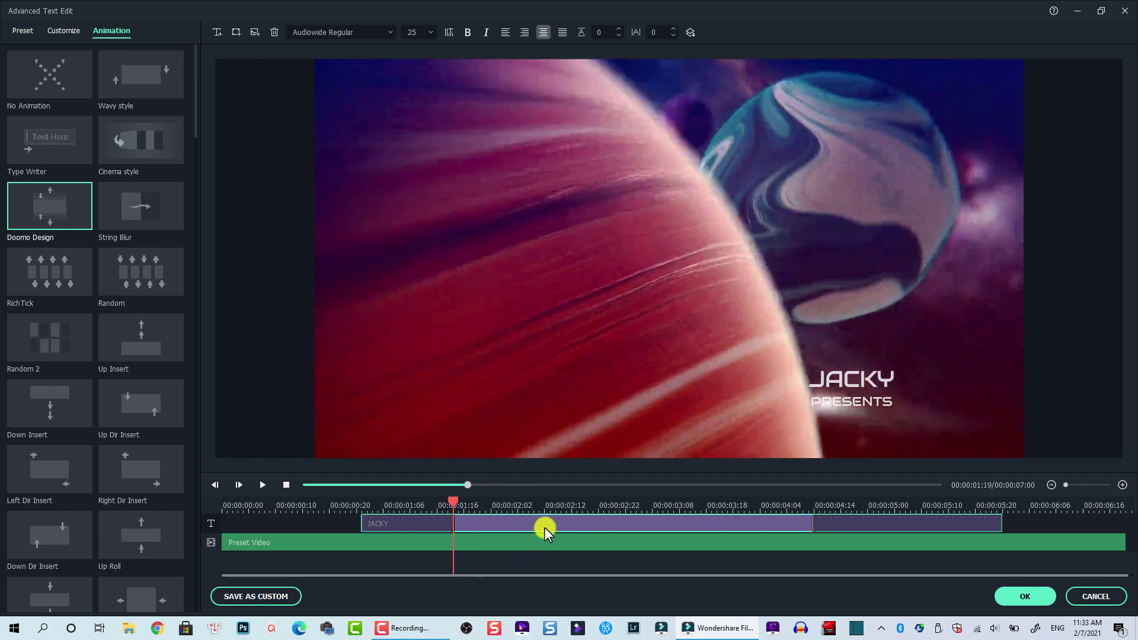
# - Play the animated title and trim the end of the first text clip to 00:00:04:04, at the explosion
pyautogui.moveTo(1000, 527); pyautogui.dragTo(910, 527)
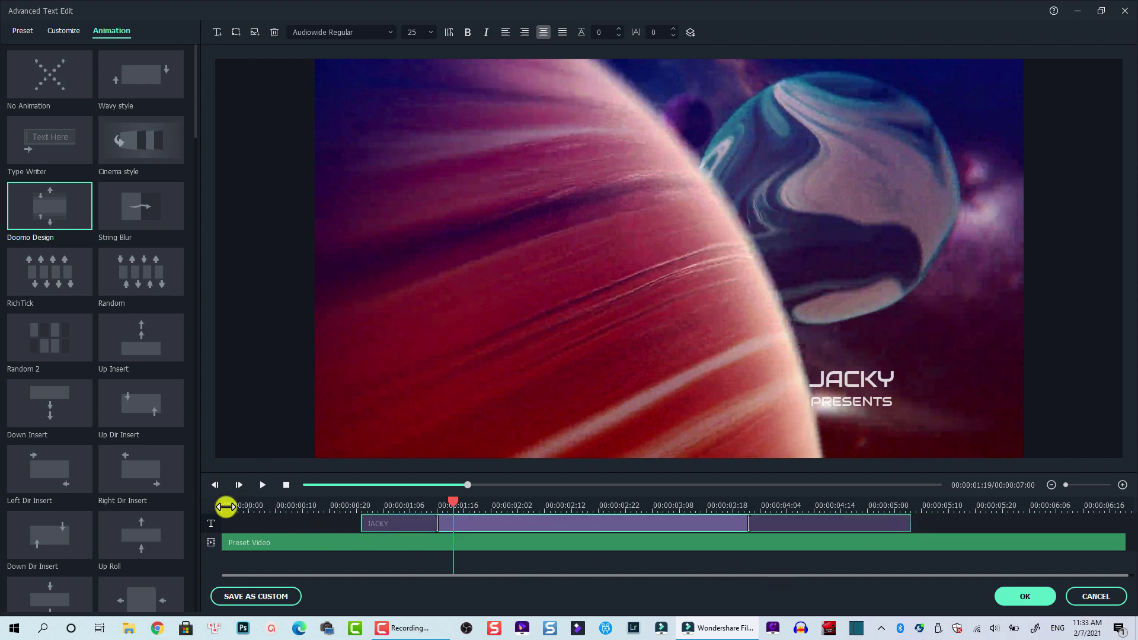
pyautogui.click(225, 506)
pyautogui.press('space')
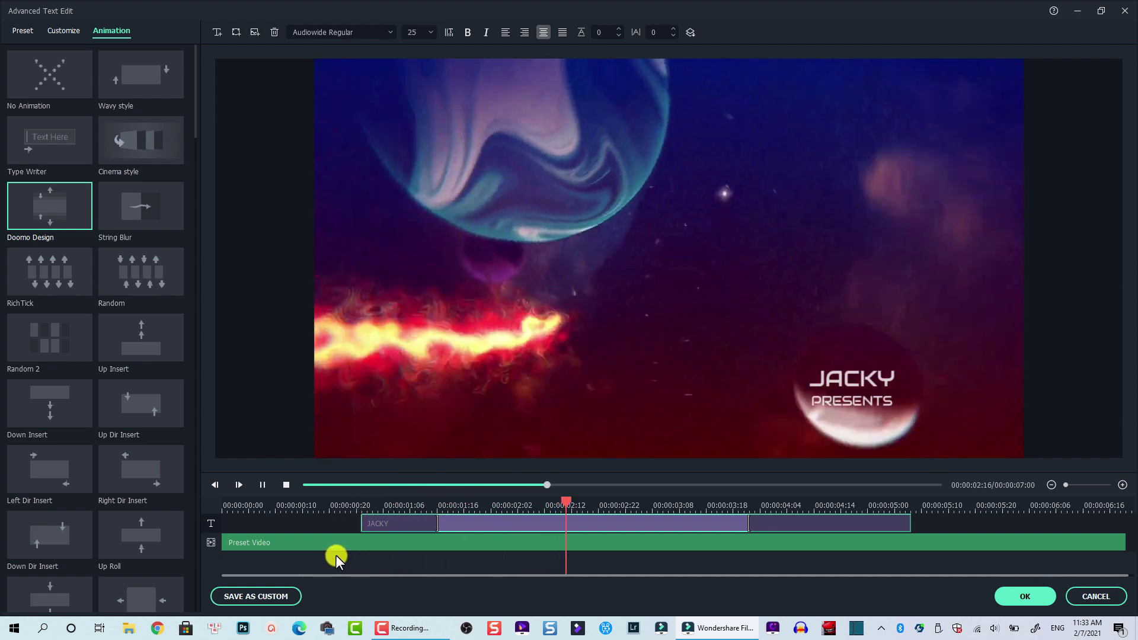
pyautogui.press('space')
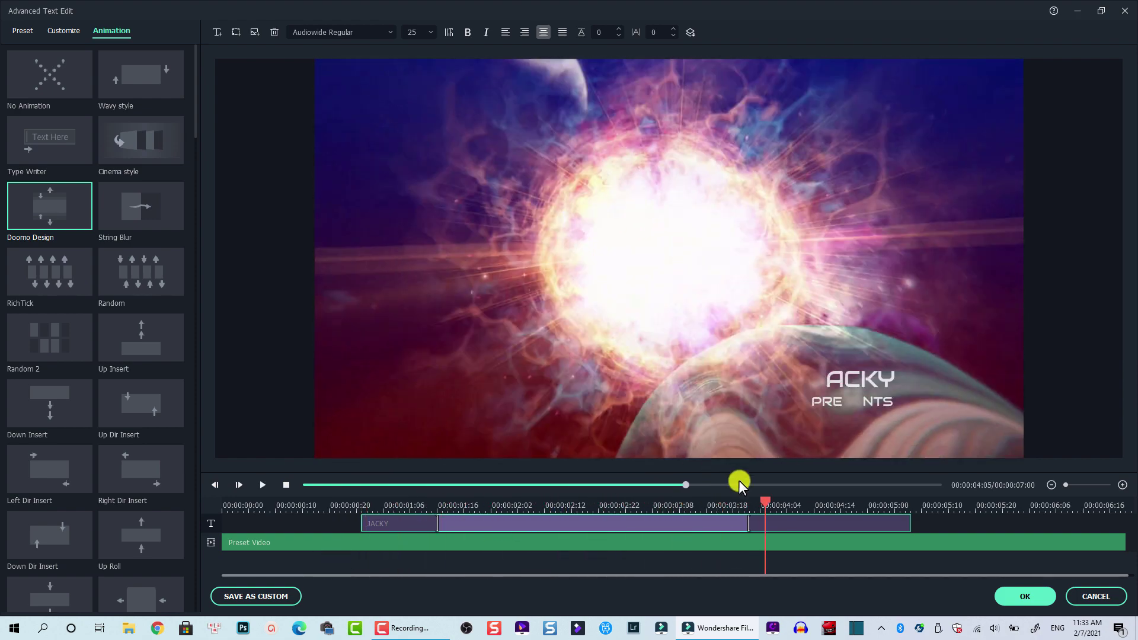
pyautogui.moveTo(763, 501); pyautogui.dragTo(760, 501)
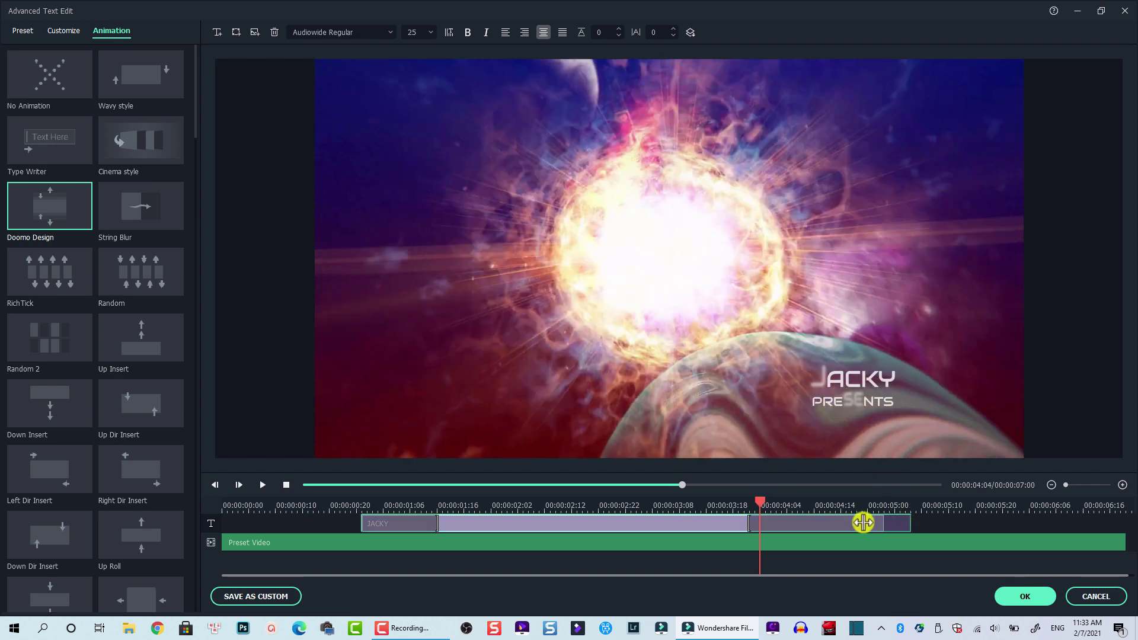
pyautogui.moveTo(758, 523); pyautogui.dragTo(759, 522)
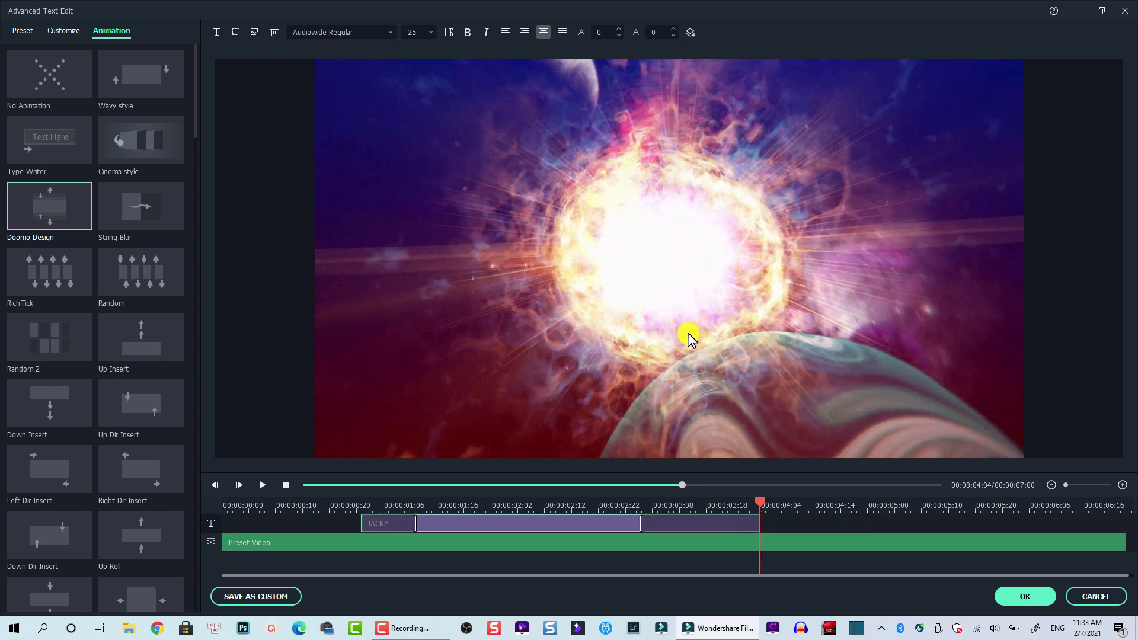
# - Add a second text box at 00:00:04:04 and replace its placeholder with the presenter's full name in capitals
pyautogui.click(217, 32)
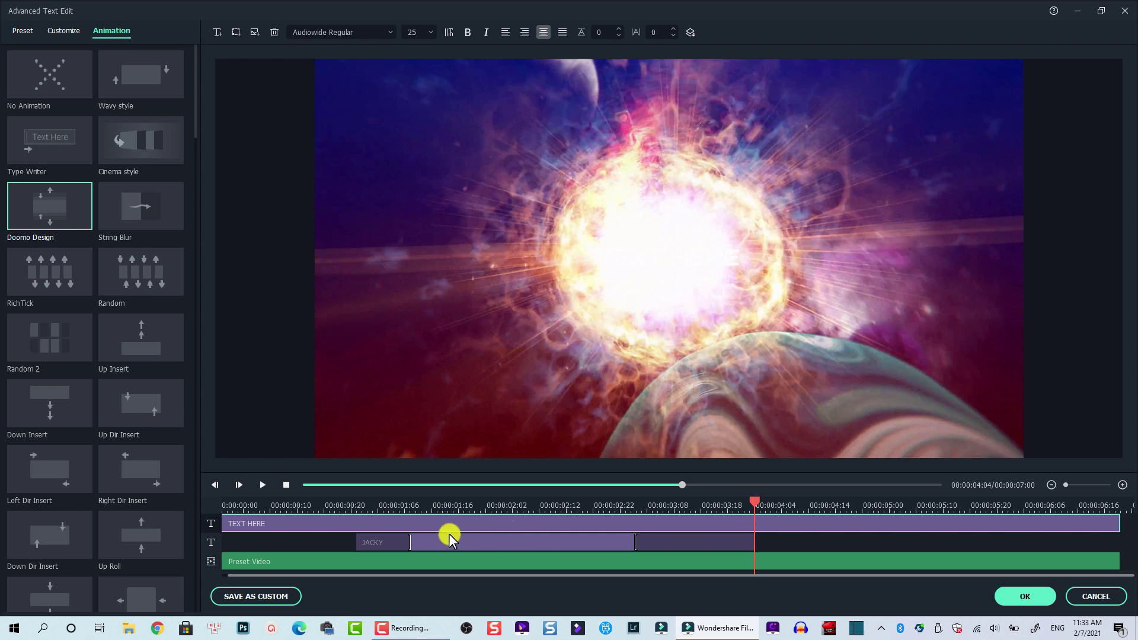
pyautogui.click(56, 29)
pyautogui.click(81, 77)
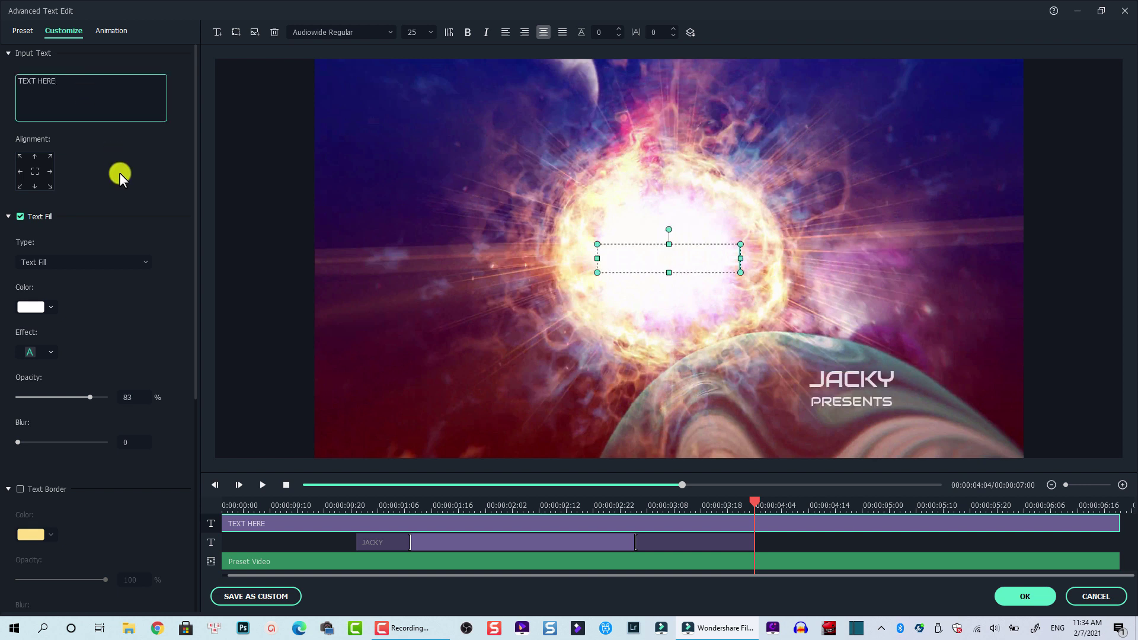
pyautogui.hotkey('ctrl', 'a')
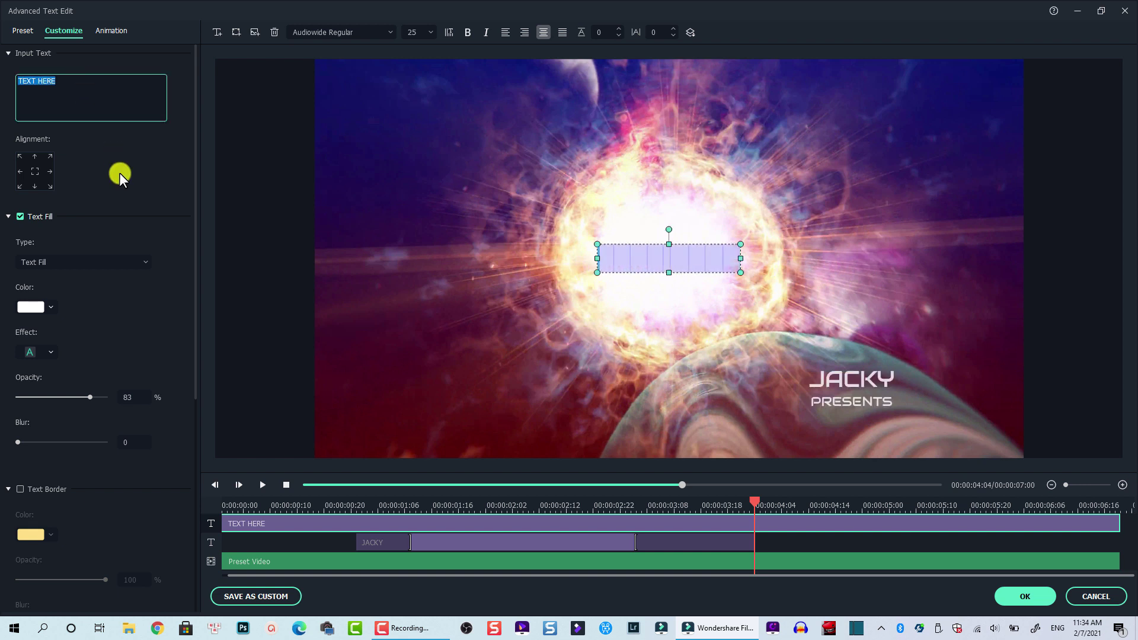
pyautogui.write('JACKY NGUYEN')
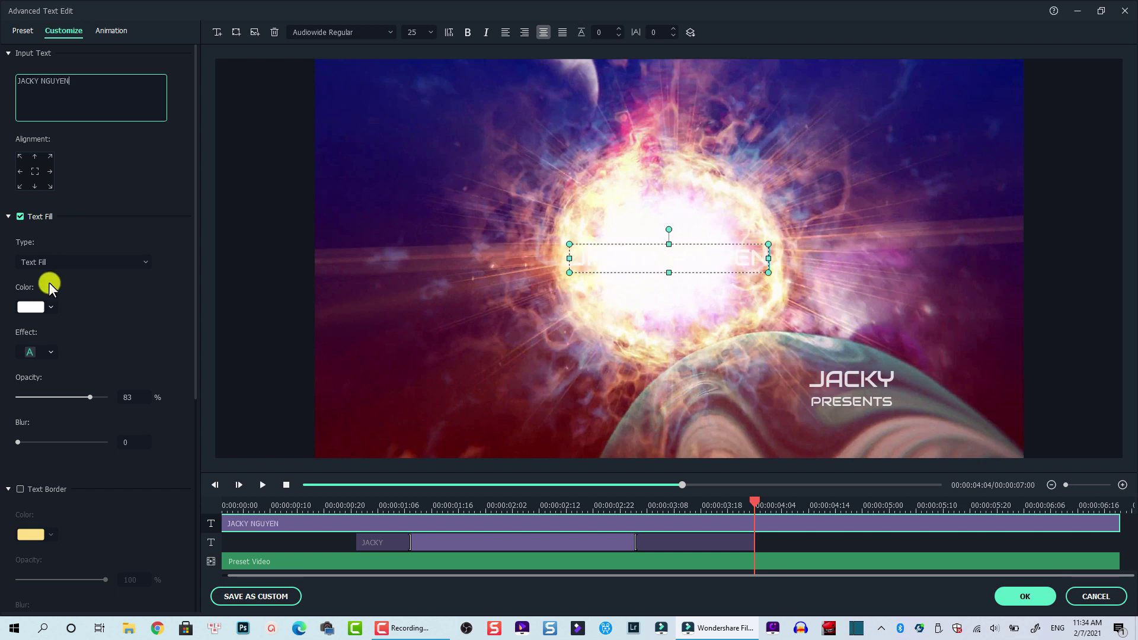
# - Change the fill color of the full-name text to red (#ff0000) and set its font size to 50
pyautogui.click(45, 307)
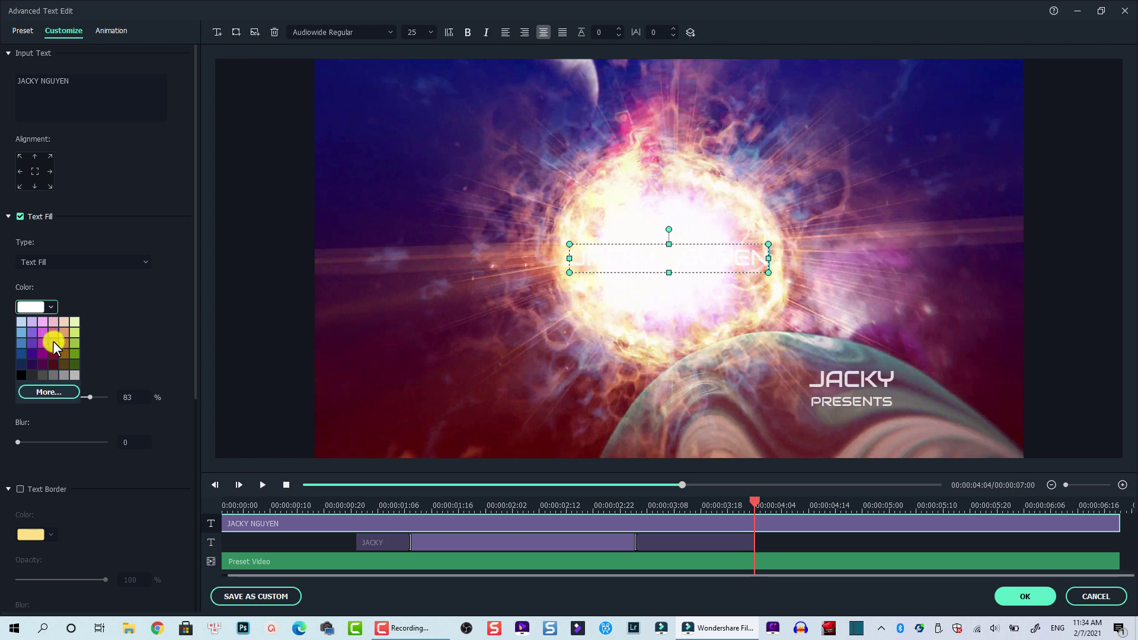
pyautogui.click(48, 393)
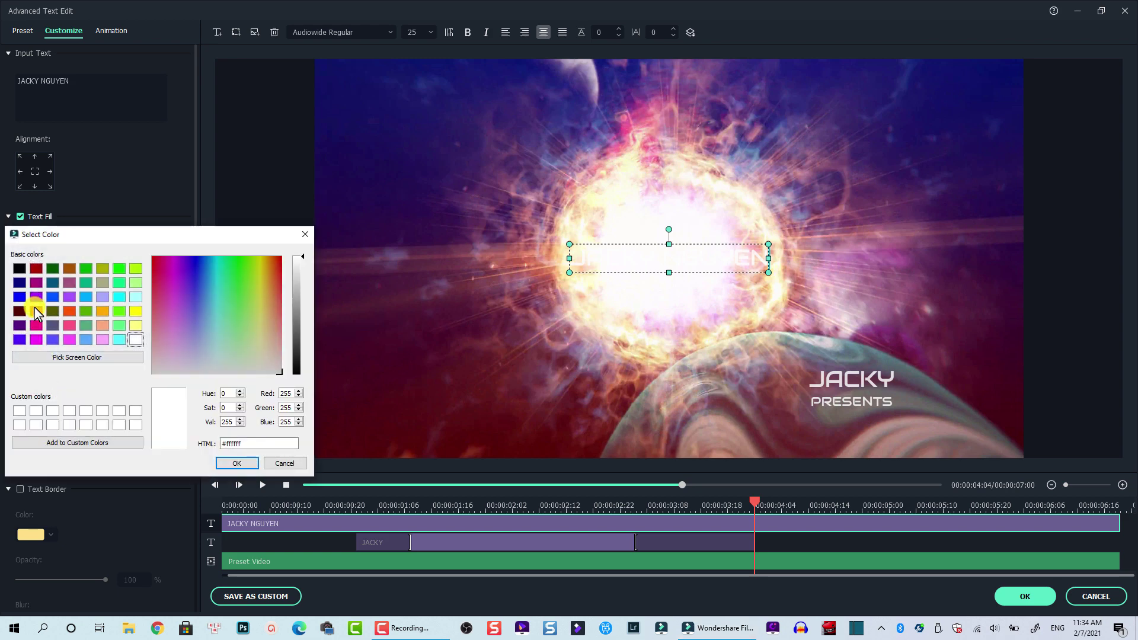
pyautogui.click(36, 311)
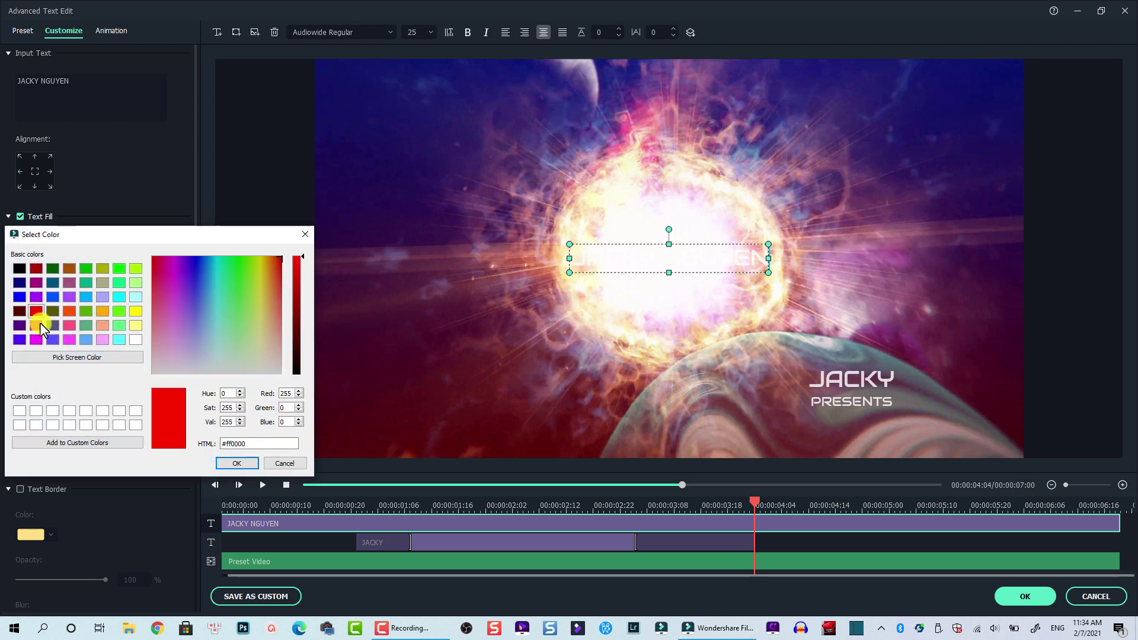
pyautogui.click(226, 469)
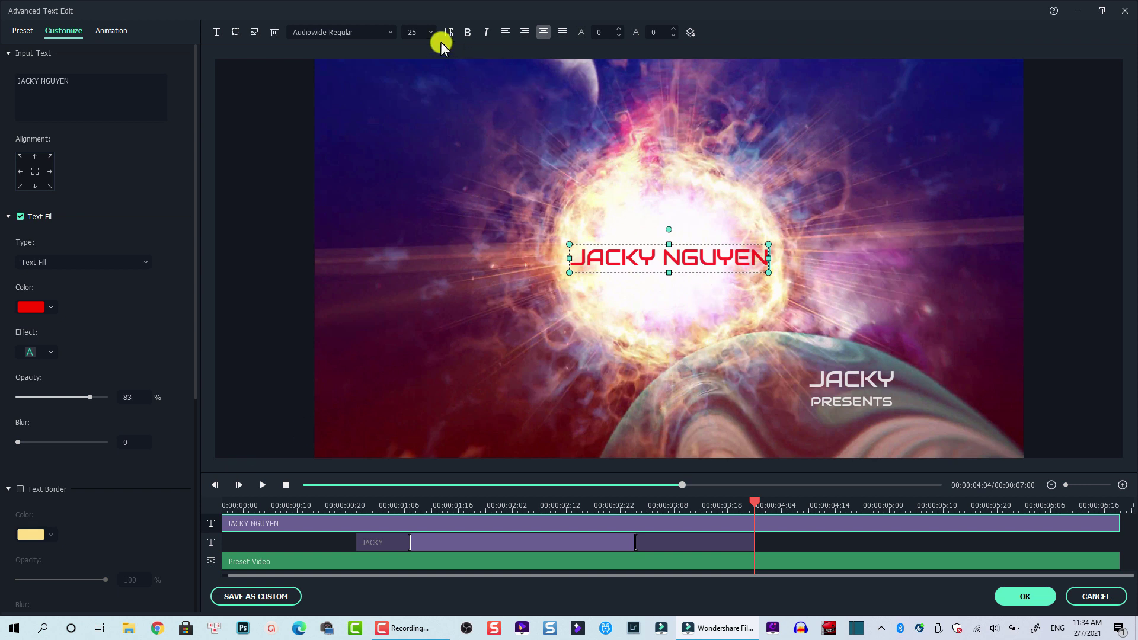
pyautogui.click(415, 32)
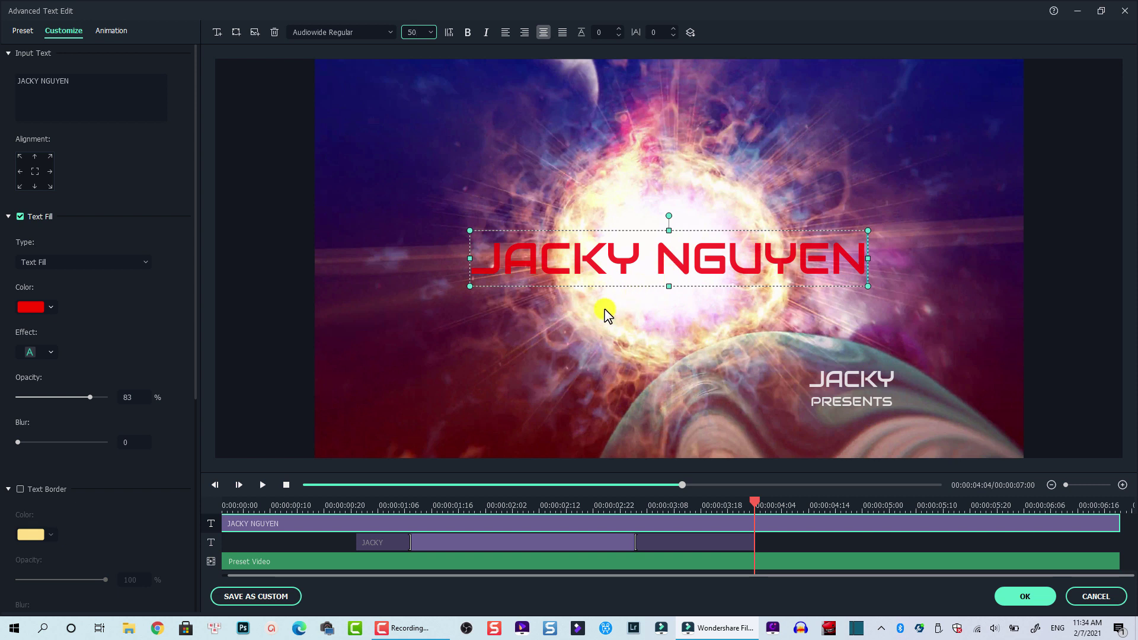
# - Add another text box at 00:00:04:04 and replace its placeholder with the presenter's full name in capitals
pyautogui.click(217, 32)
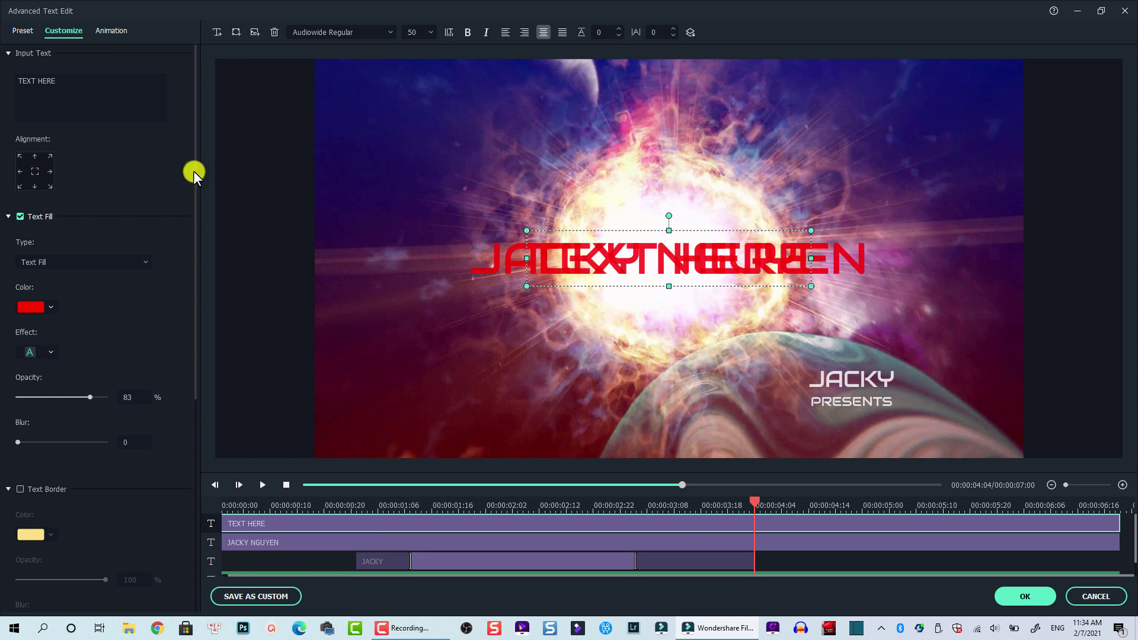
pyautogui.click(79, 105)
pyautogui.hotkey('ctrl', 'a')
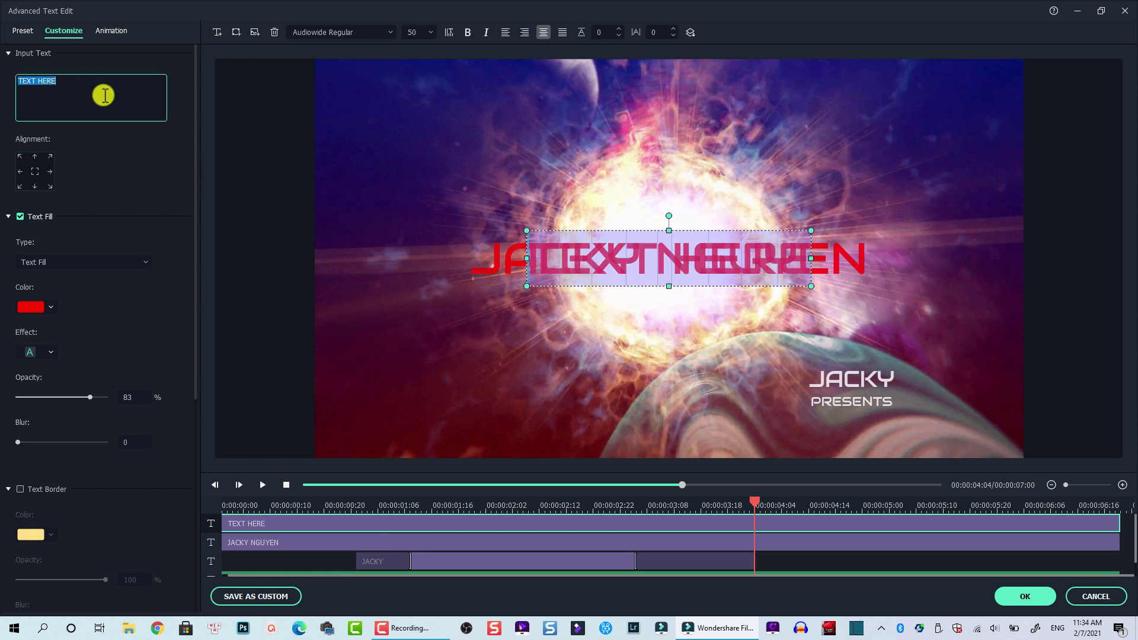
pyautogui.write('JACKY NGUYE')
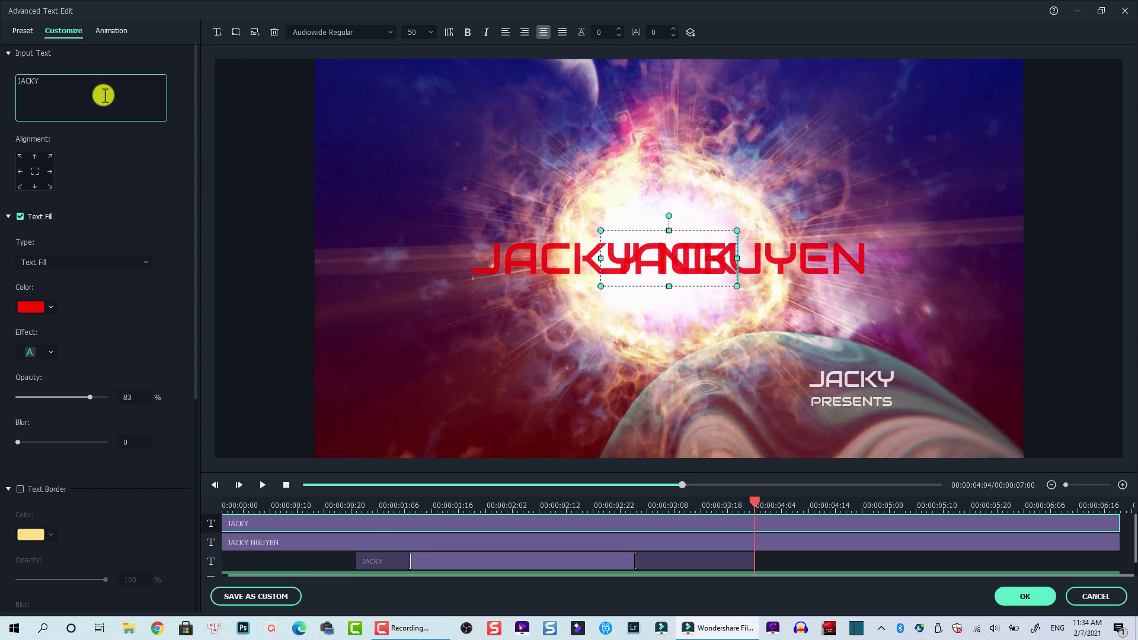
pyautogui.write('N')
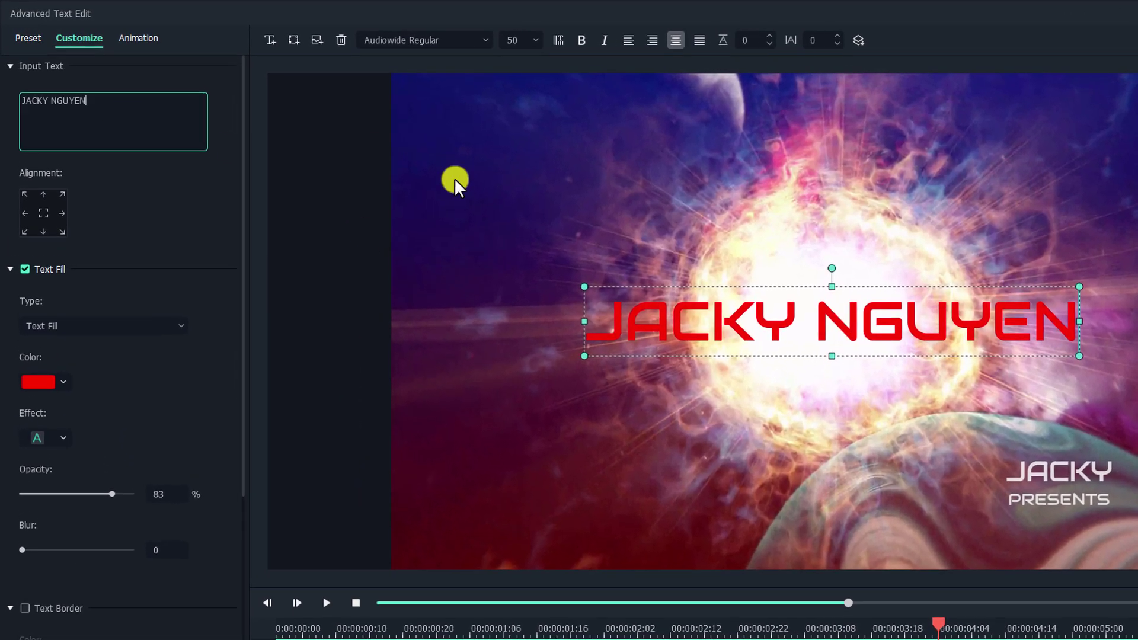
# - Set the fill color of the new full-name text to yellow (#ffff00)
pyautogui.click(59, 383)
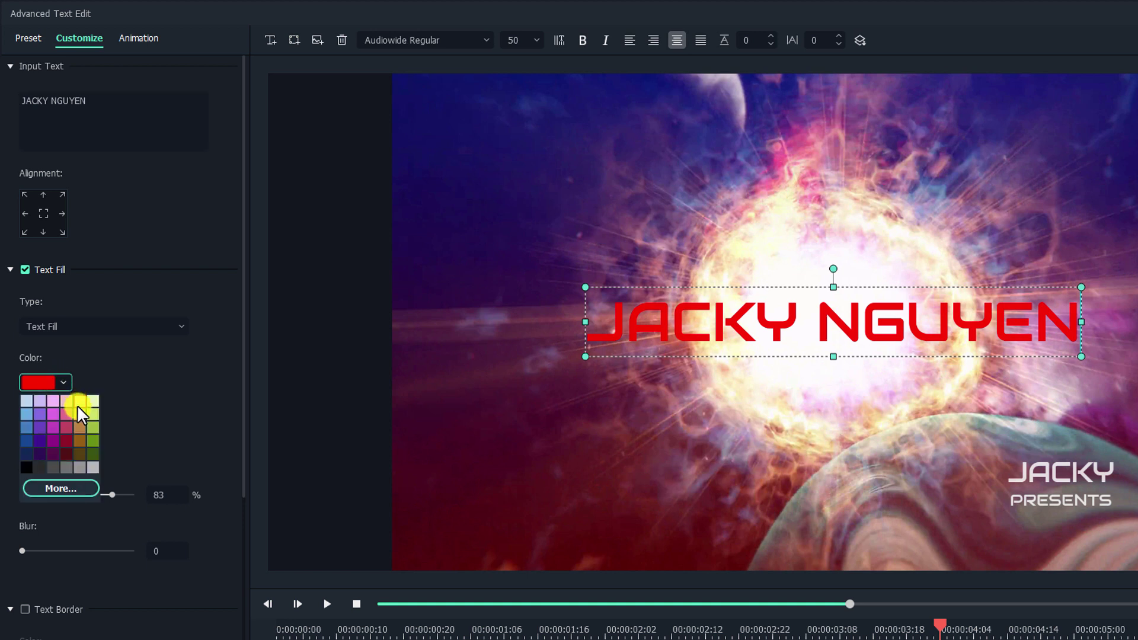
pyautogui.click(57, 482)
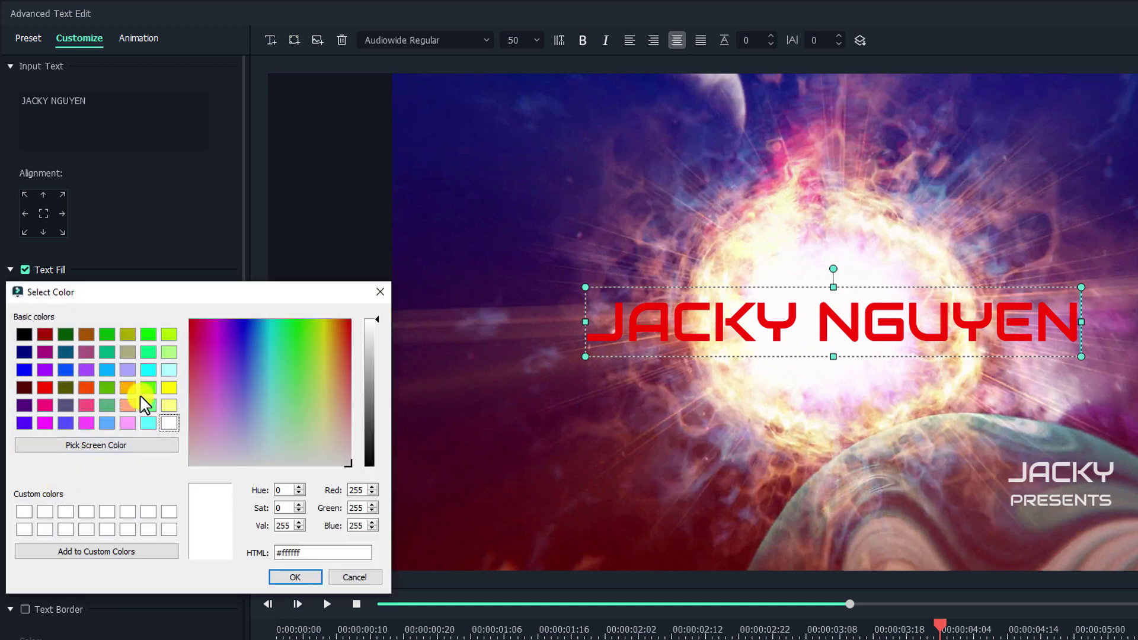
pyautogui.click(169, 388)
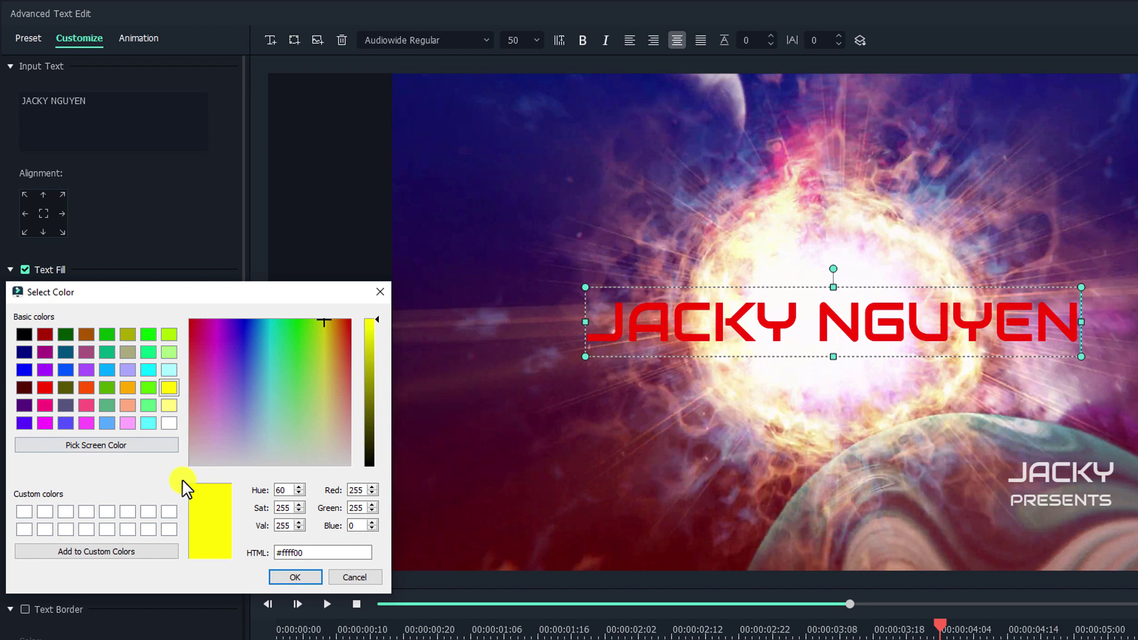
pyautogui.click(287, 578)
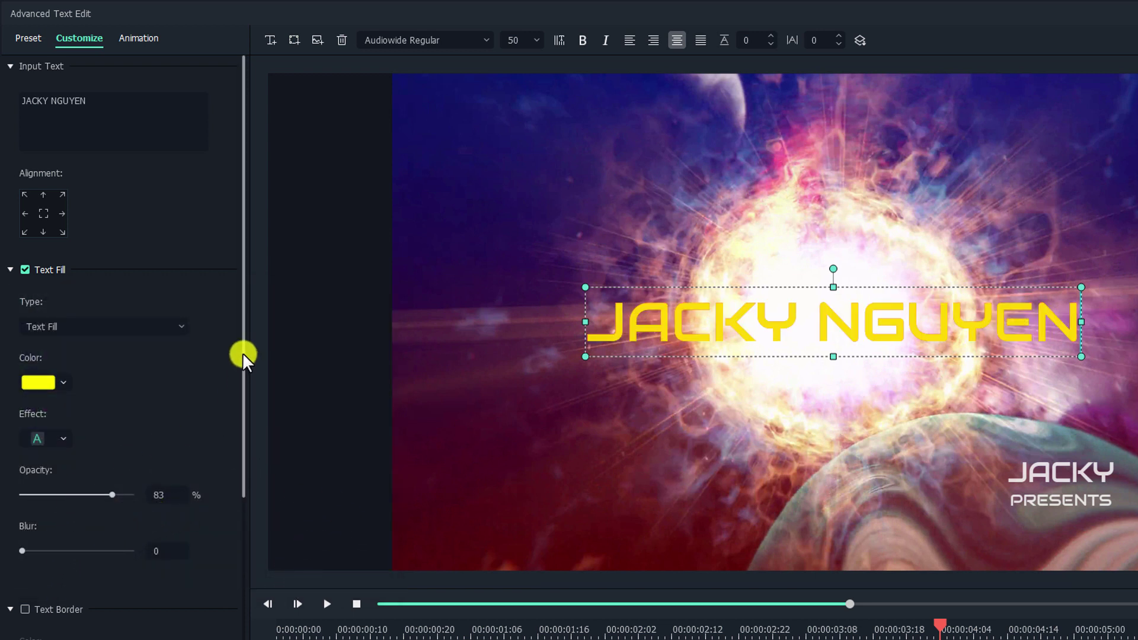
# - Change the fill color of the new full-name text to black
pyautogui.moveTo(241, 356); pyautogui.dragTo(245, 492)
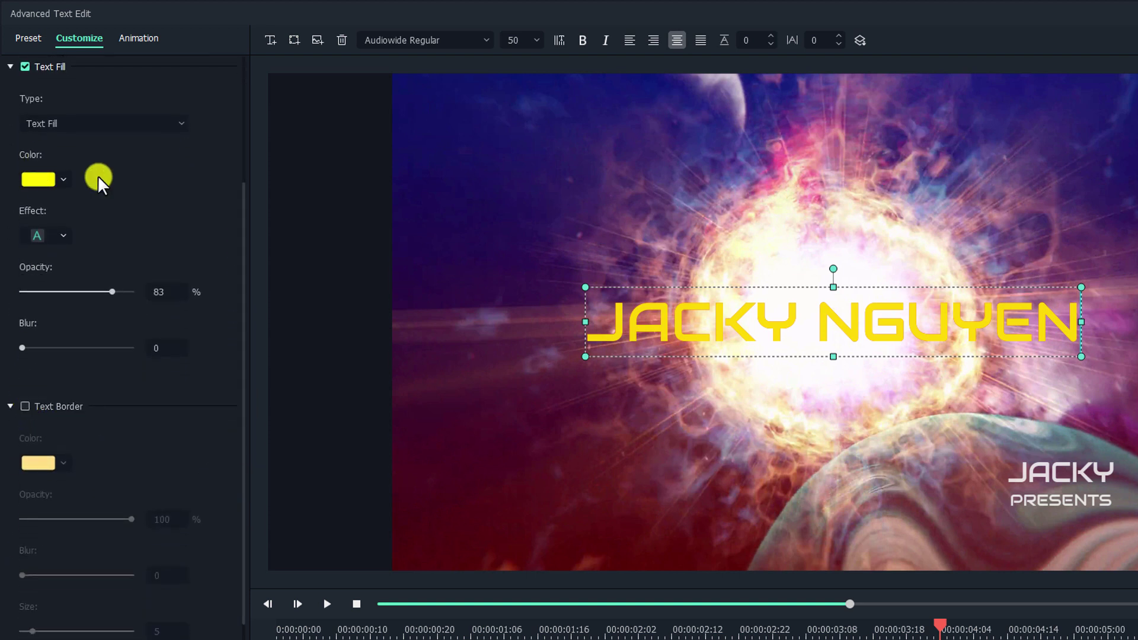
pyautogui.click(58, 179)
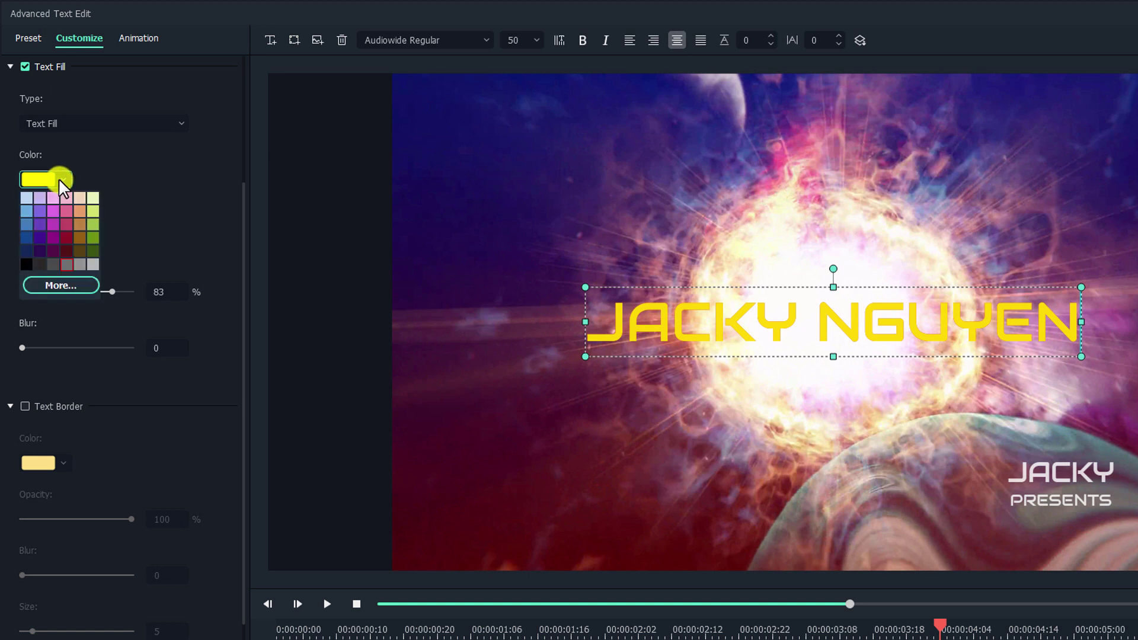
pyautogui.click(26, 256)
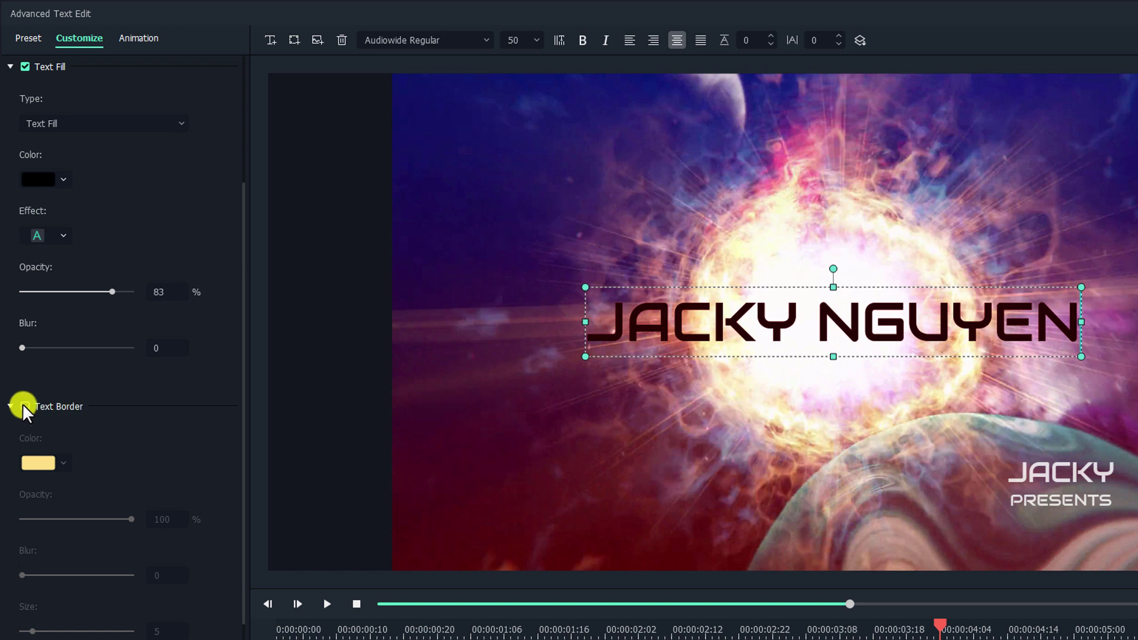
# - Enable the text border in its default pale yellow and the text shadow on the black full-name text
pyautogui.click(24, 406)
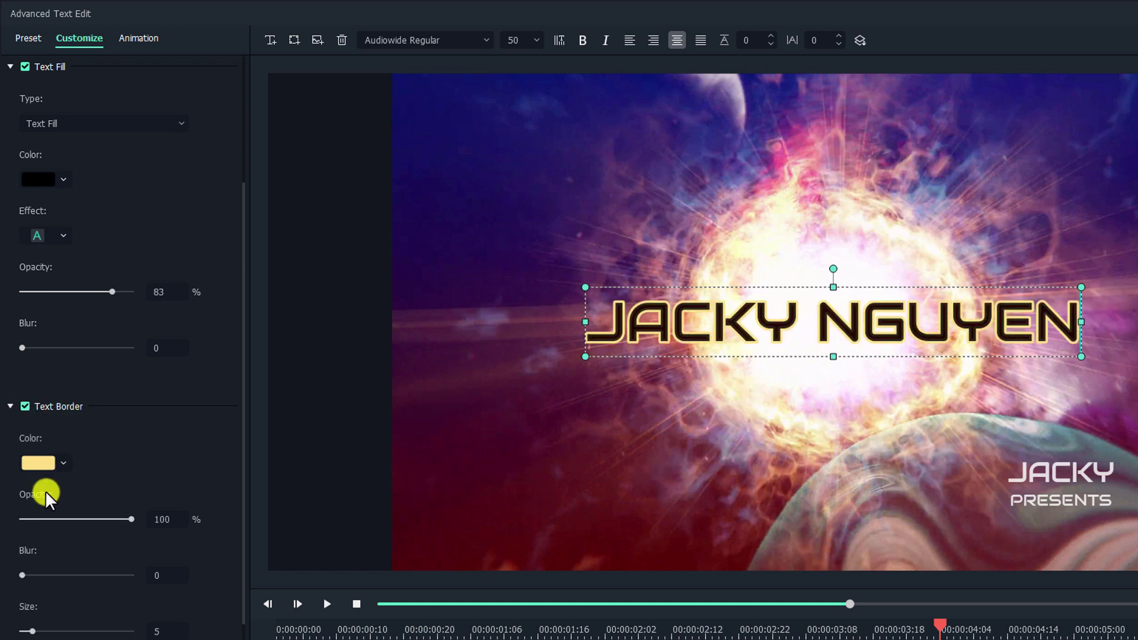
pyautogui.click(61, 465)
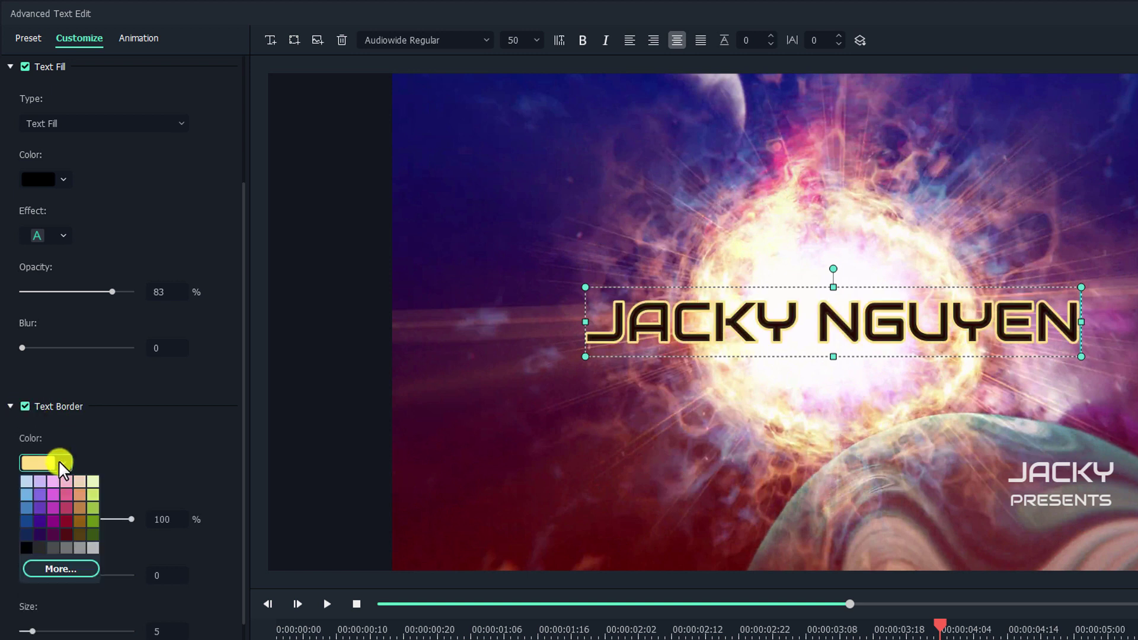
pyautogui.click(117, 437)
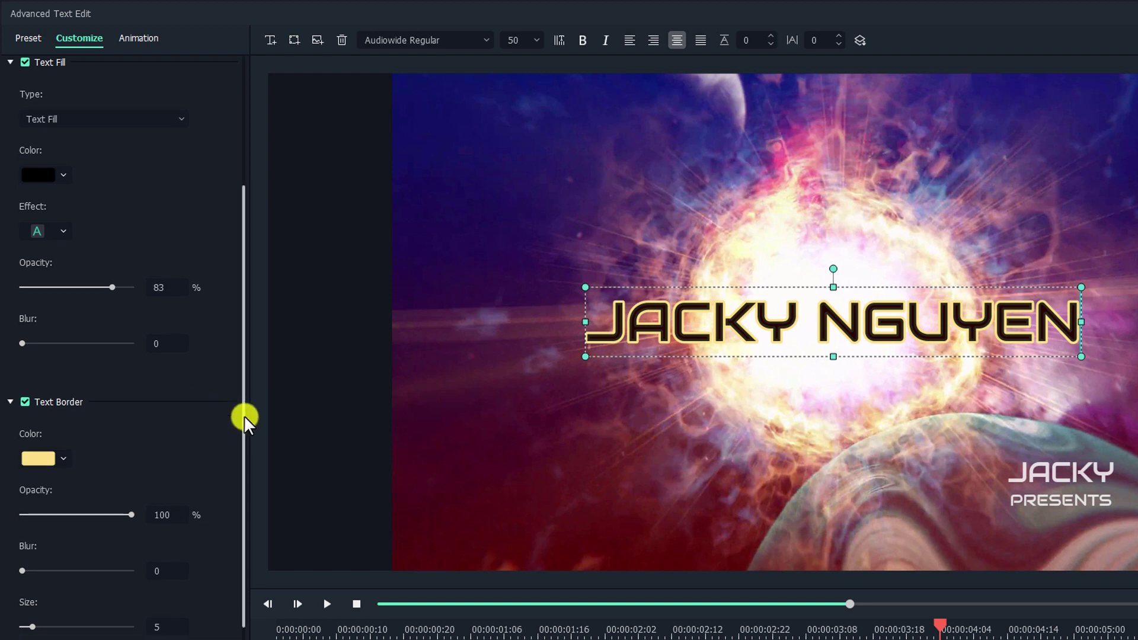
pyautogui.moveTo(244, 414); pyautogui.dragTo(244, 470)
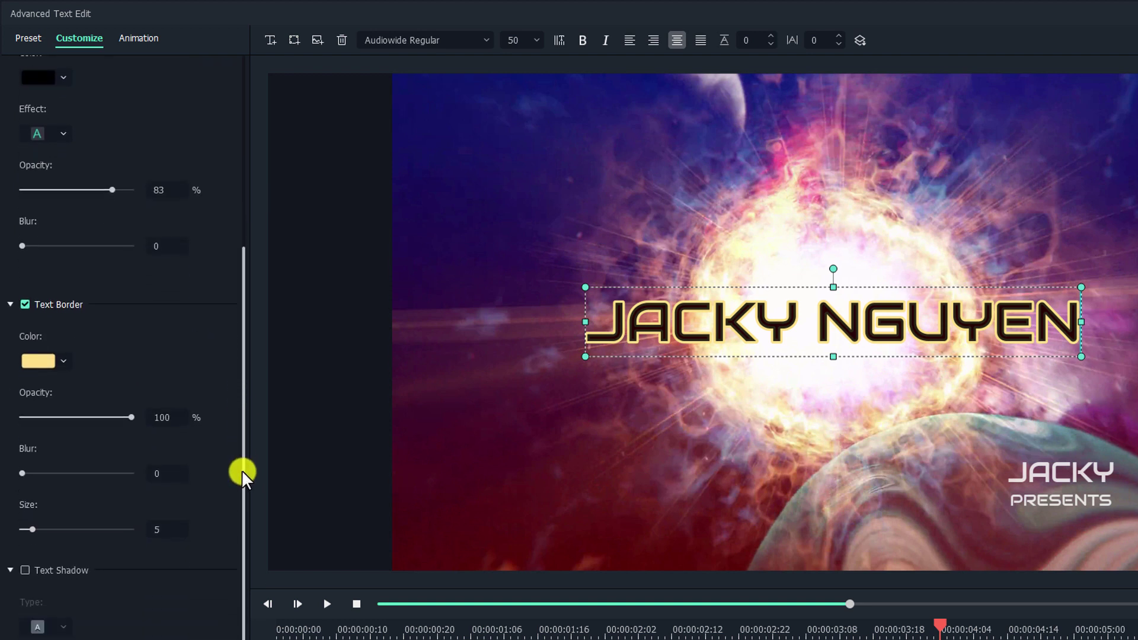
pyautogui.click(24, 570)
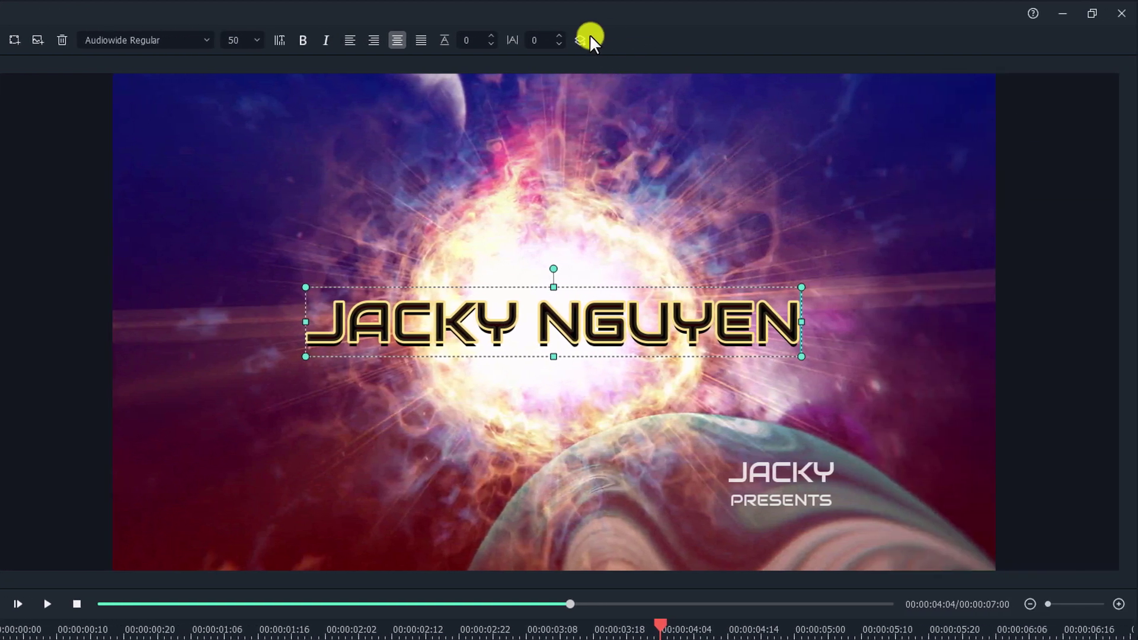
# - Try moving the black full-name text behind everything with Send to Back
pyautogui.click(581, 40)
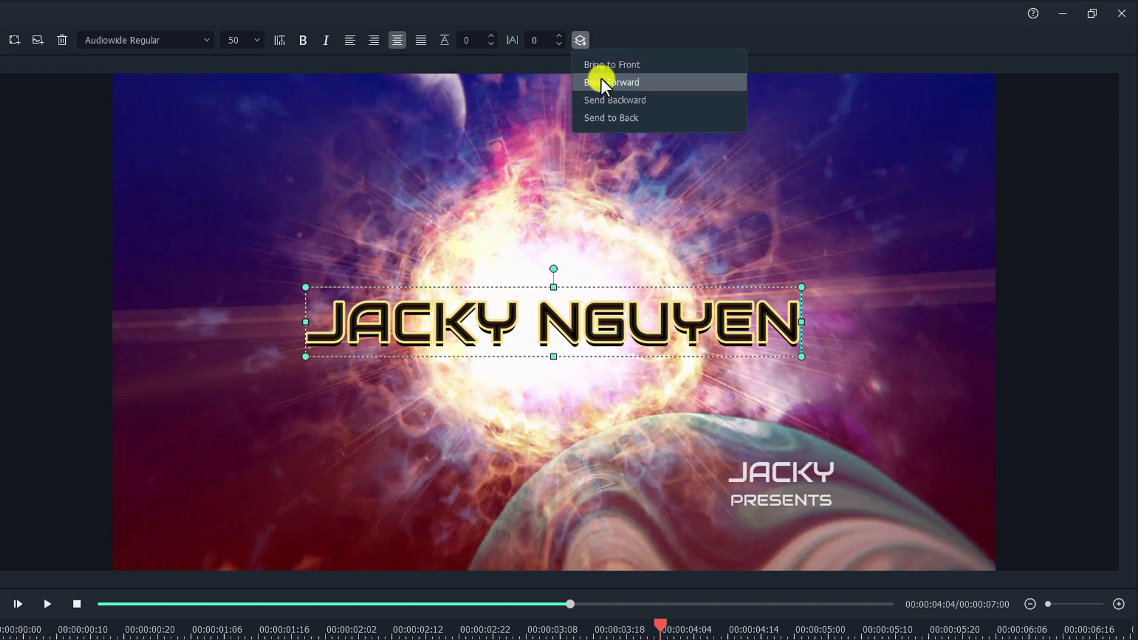
pyautogui.click(600, 113)
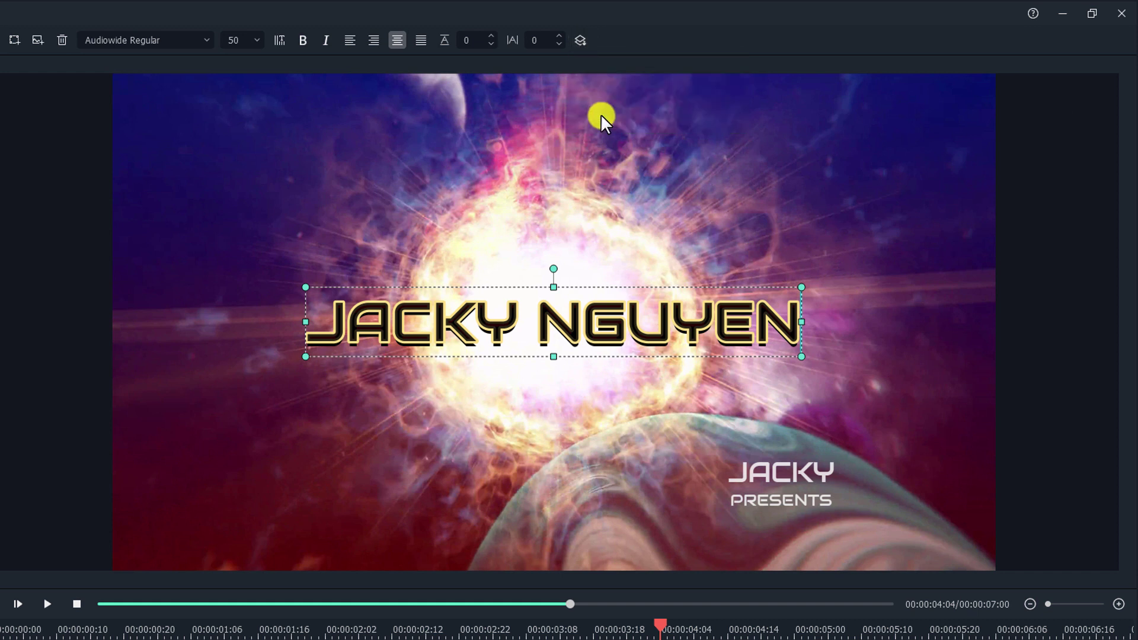
pyautogui.click(581, 40)
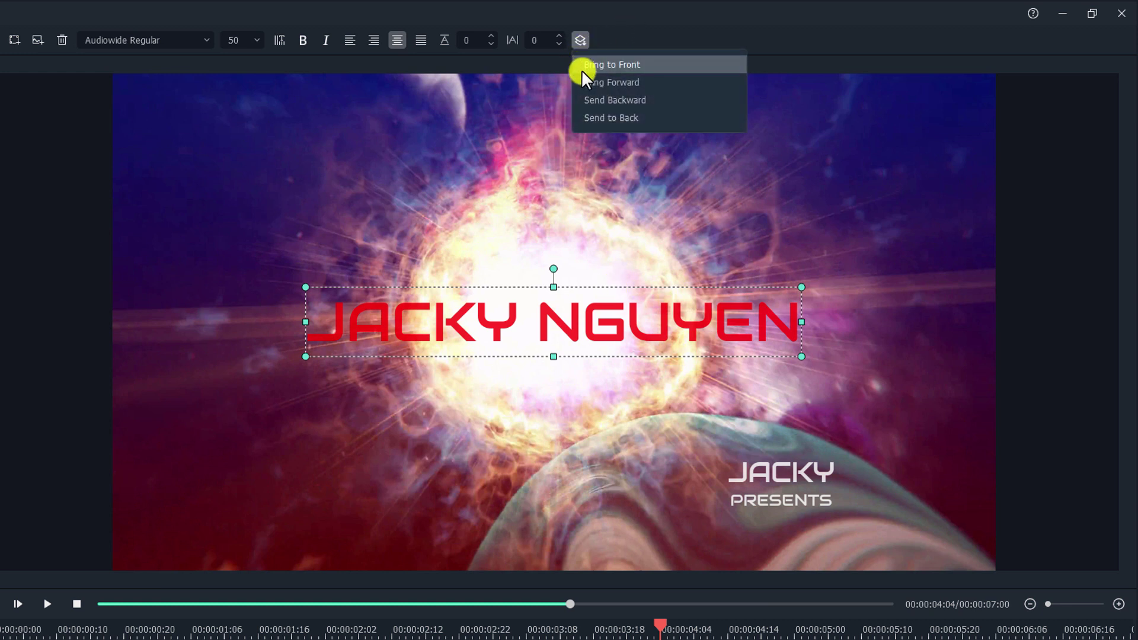
pyautogui.click(731, 16)
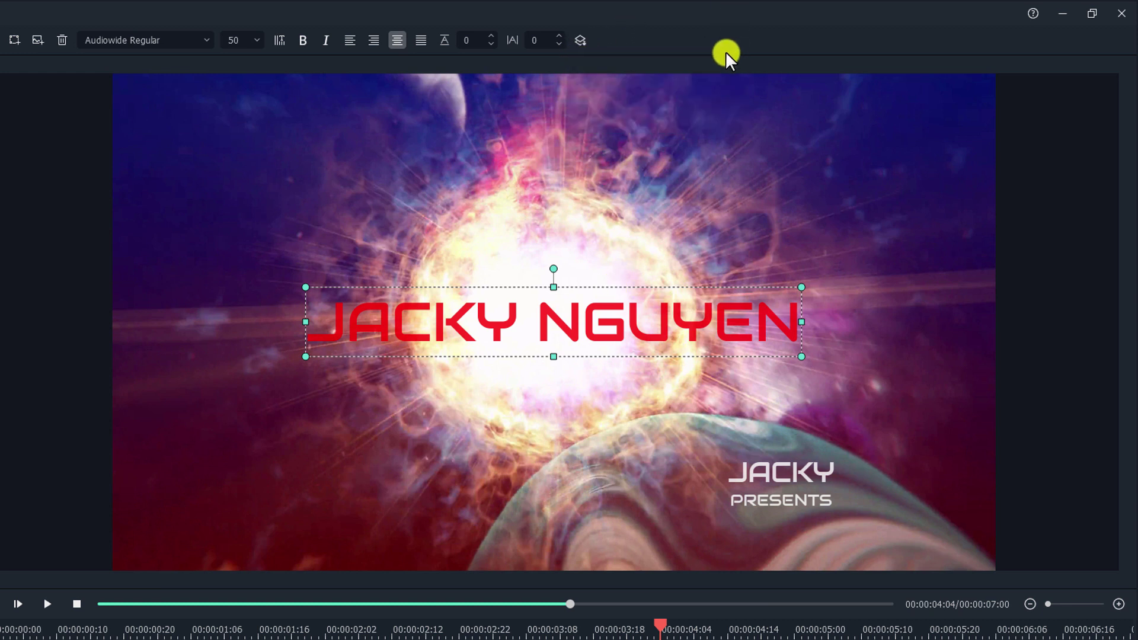
# - Send the black full-name text backward one layer behind the red copy, and play the title from its beginning
pyautogui.click(581, 41)
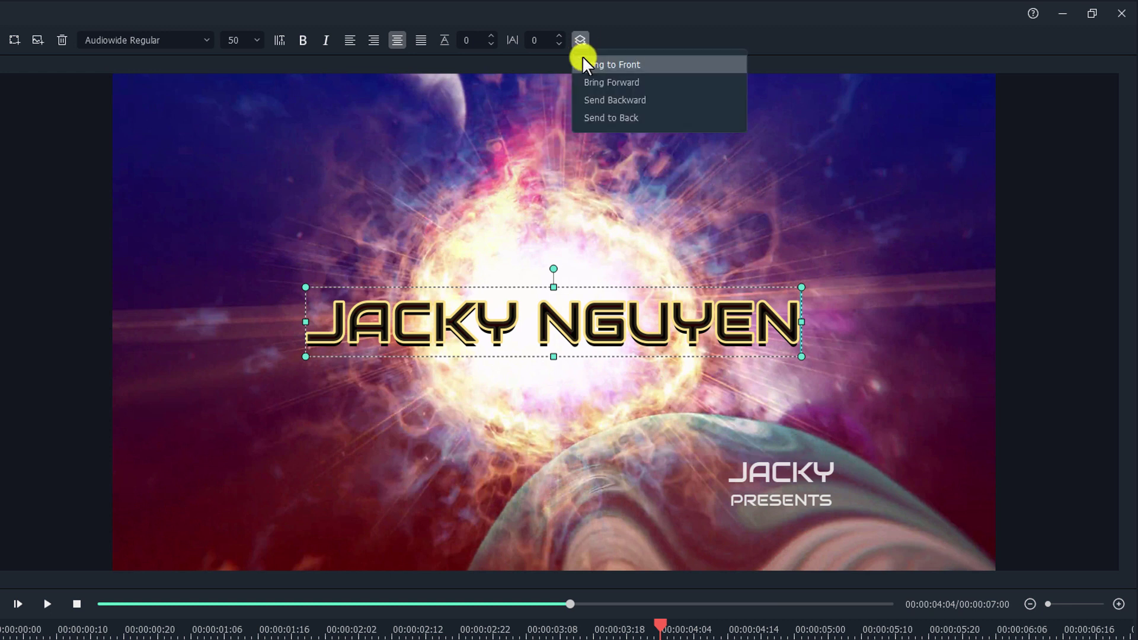
pyautogui.click(605, 101)
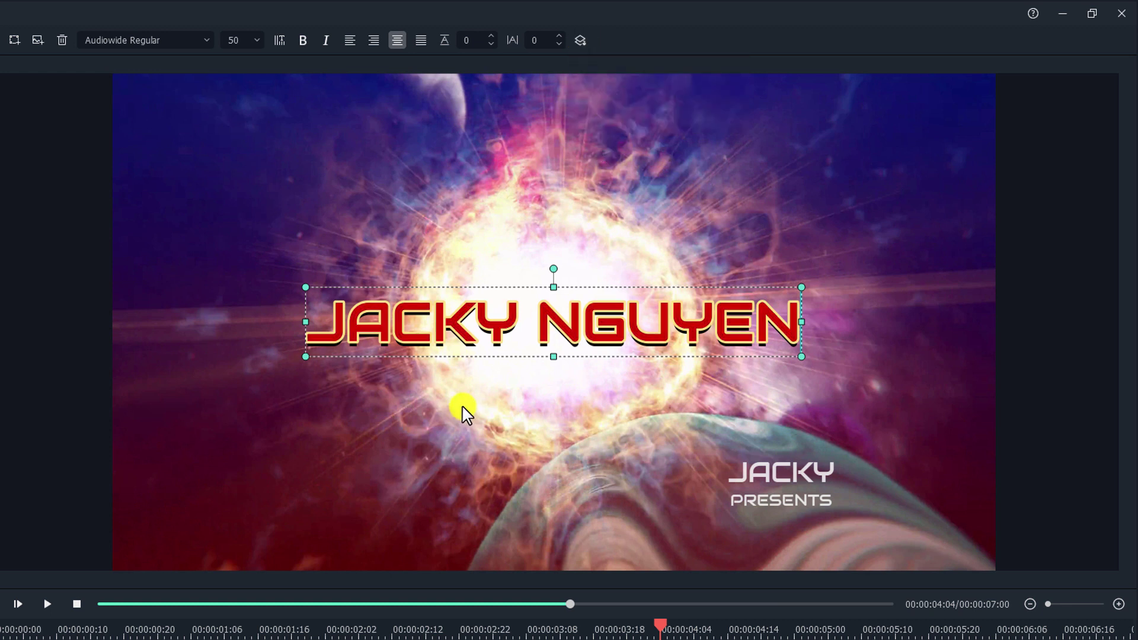
pyautogui.click(3, 630)
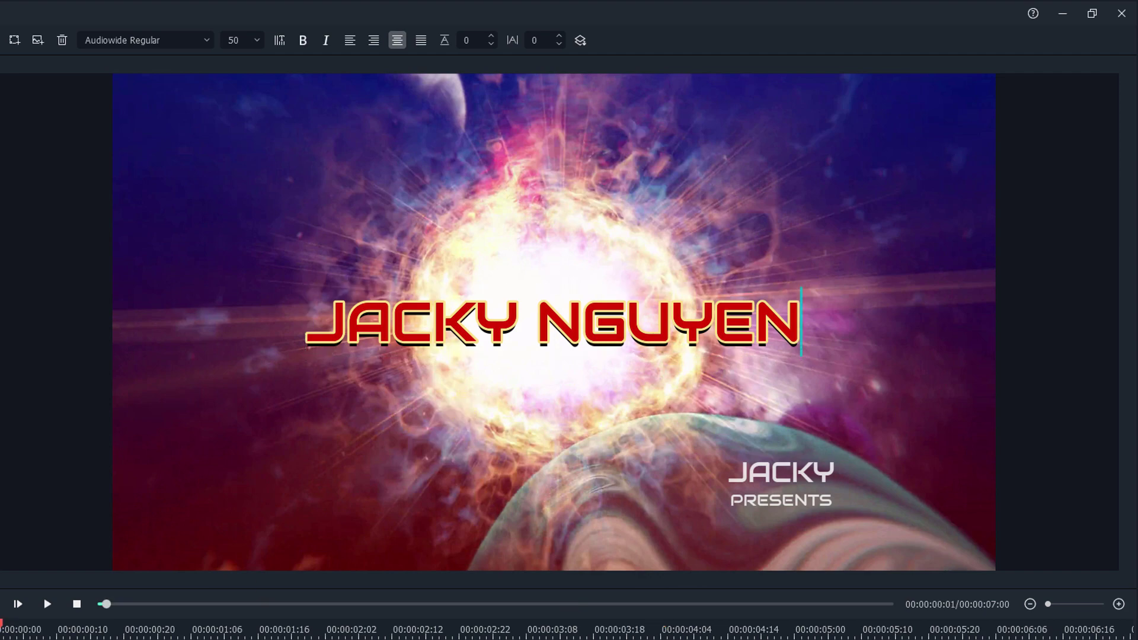
pyautogui.press('space')
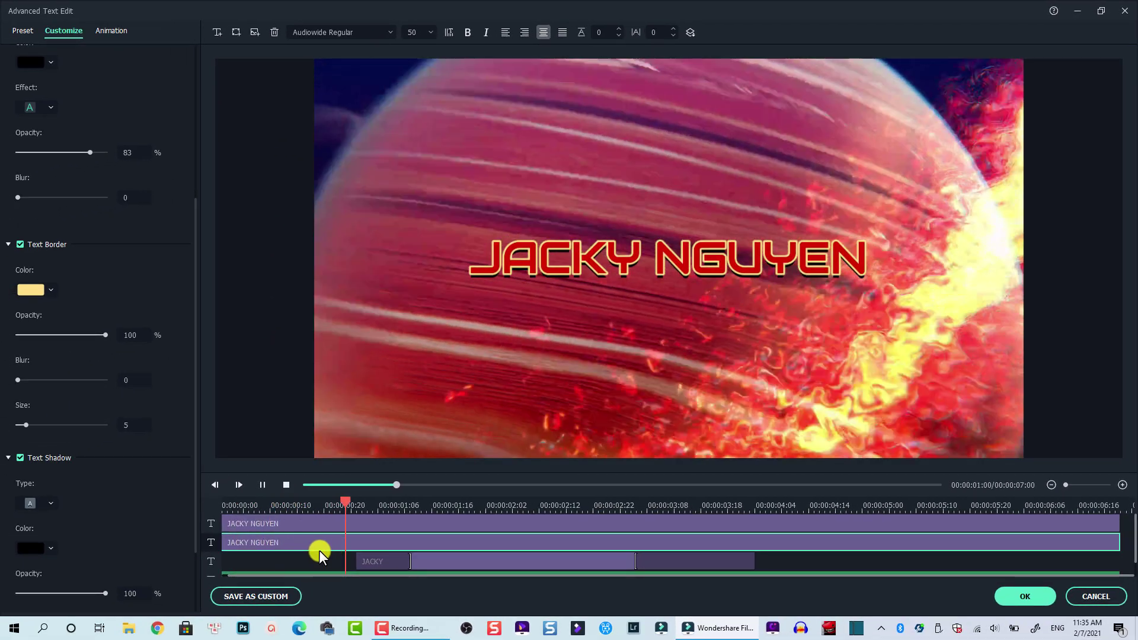
pyautogui.press('space')
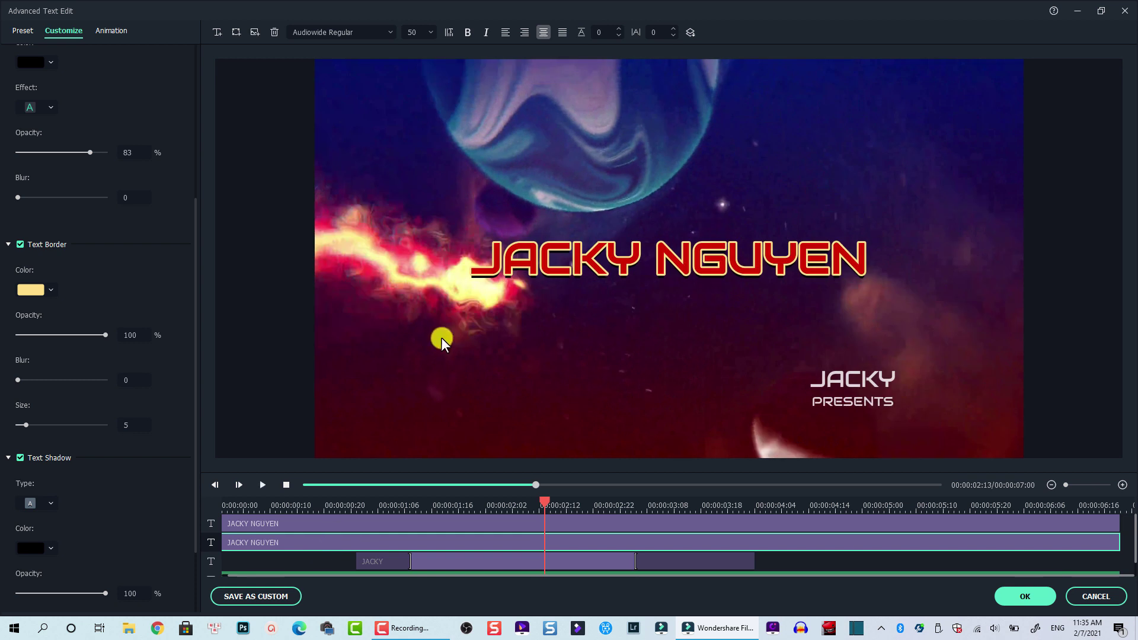
# - Apply the Random 2 animation to both the red and the black full-name text layers
pyautogui.click(467, 521)
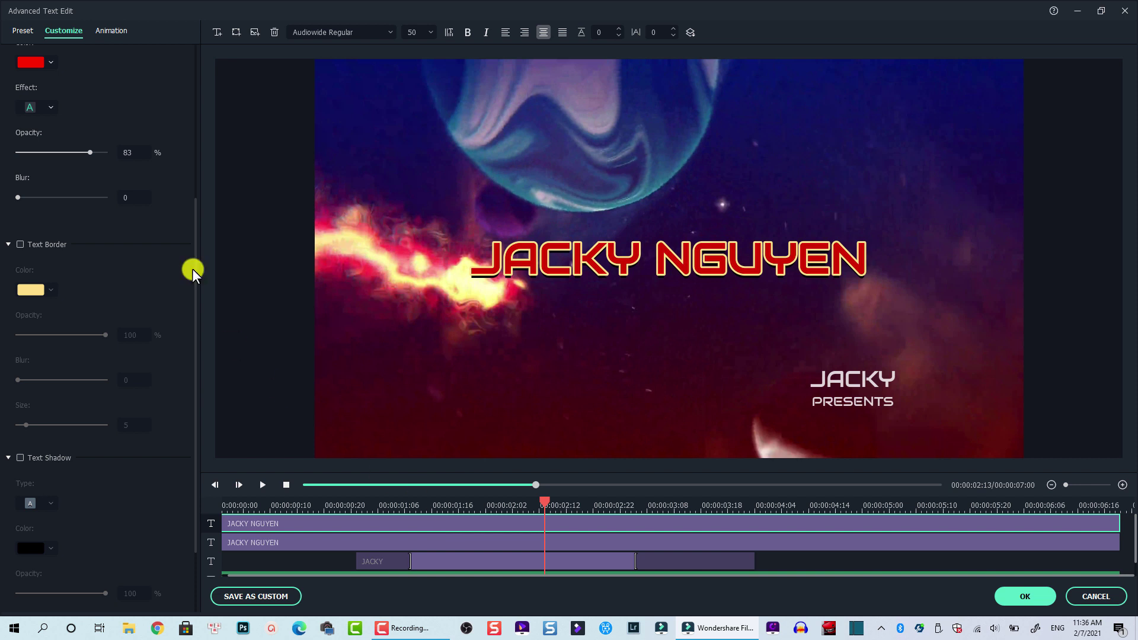
pyautogui.click(99, 32)
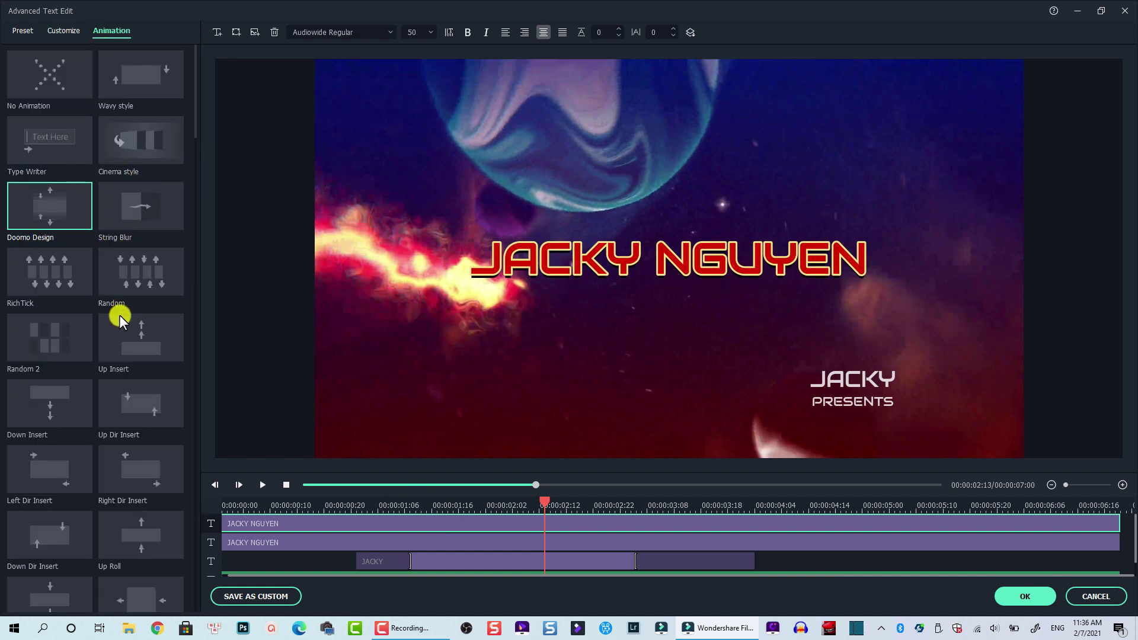
pyautogui.doubleClick(40, 347)
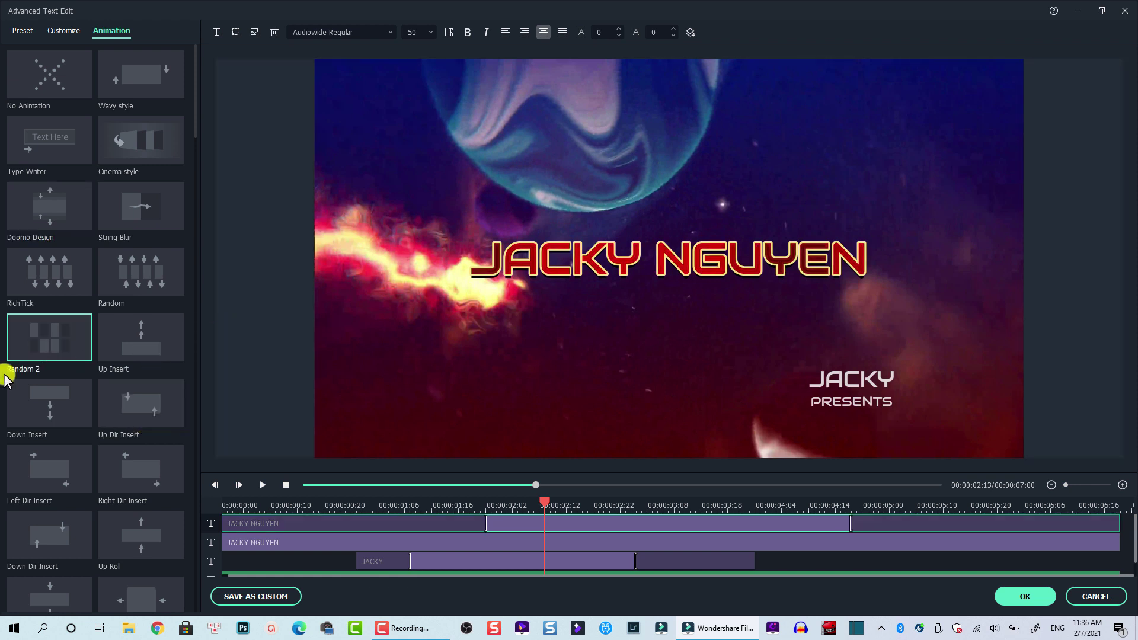
pyautogui.click(379, 539)
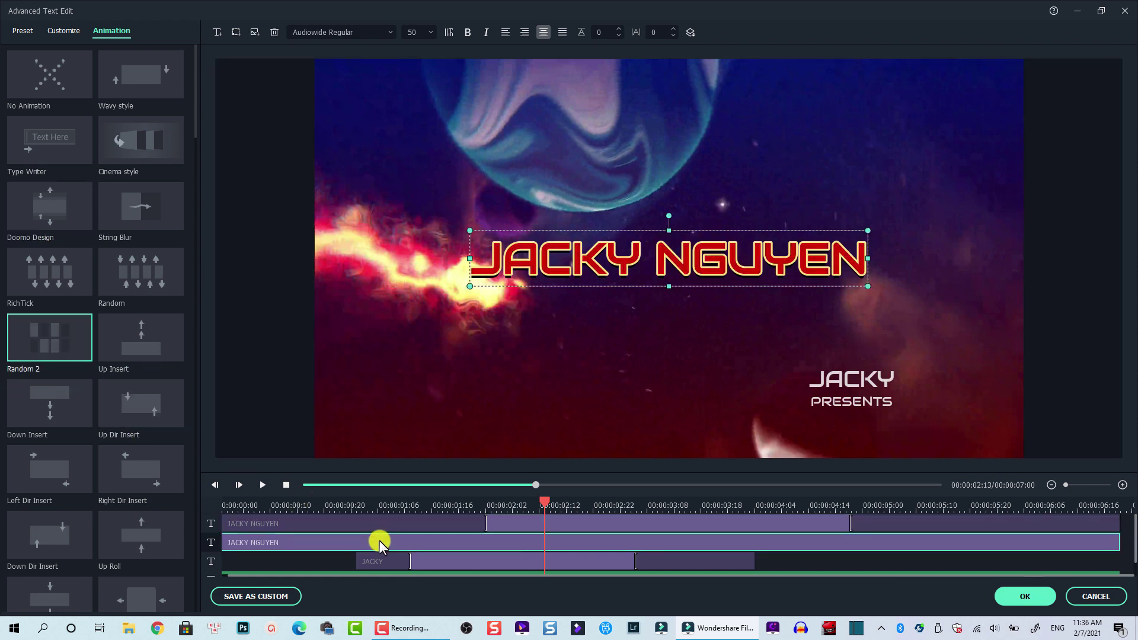
pyautogui.doubleClick(48, 343)
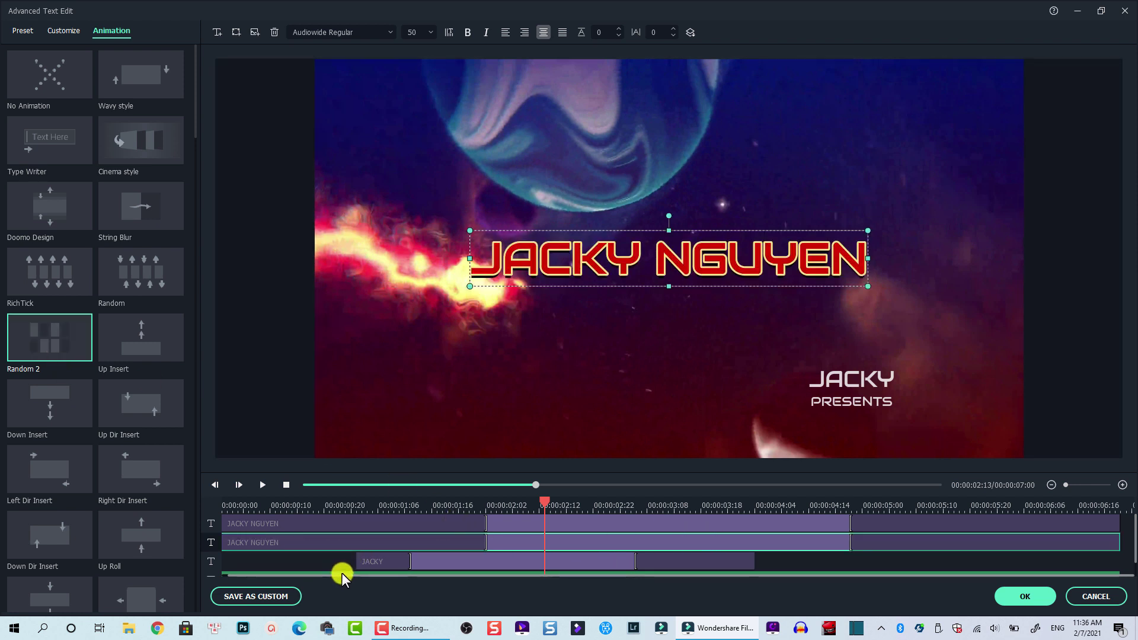
# - Trim the start of both full-name text clips to about 00:00:03:22, shortly before the first text clip ends
pyautogui.moveTo(336, 575); pyautogui.dragTo(312, 573)
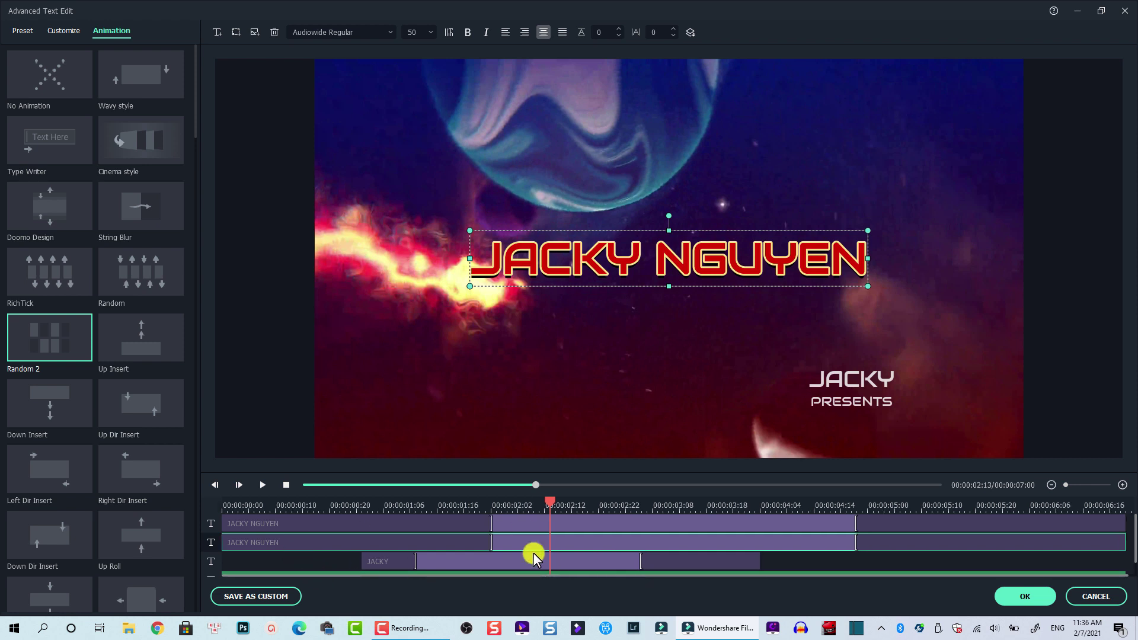
pyautogui.click(297, 521)
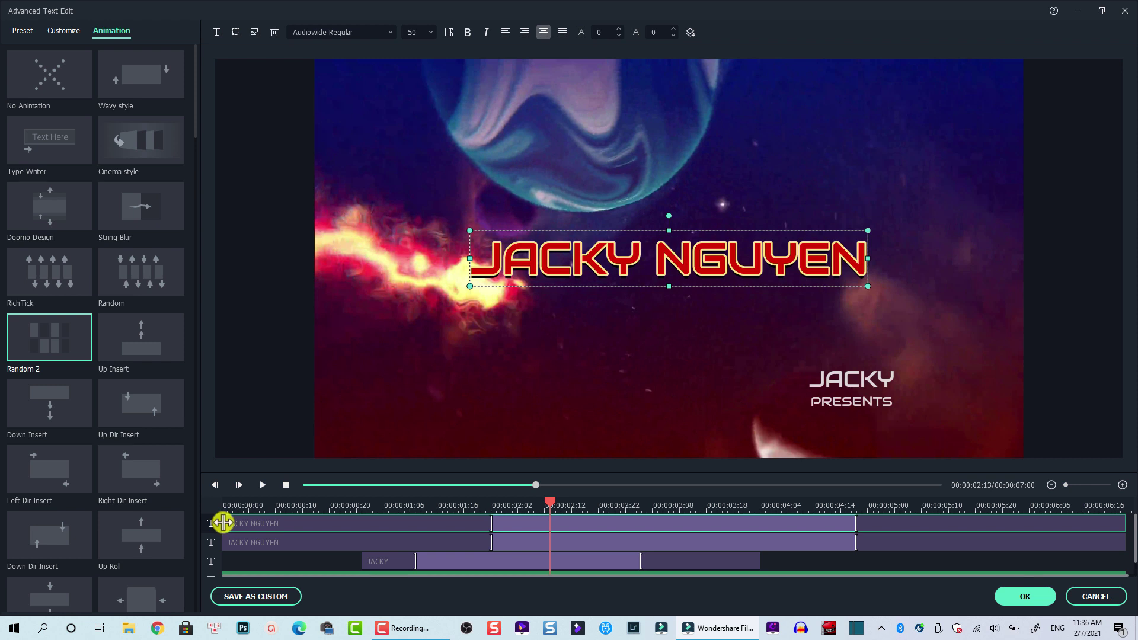
pyautogui.moveTo(669, 524); pyautogui.dragTo(728, 537)
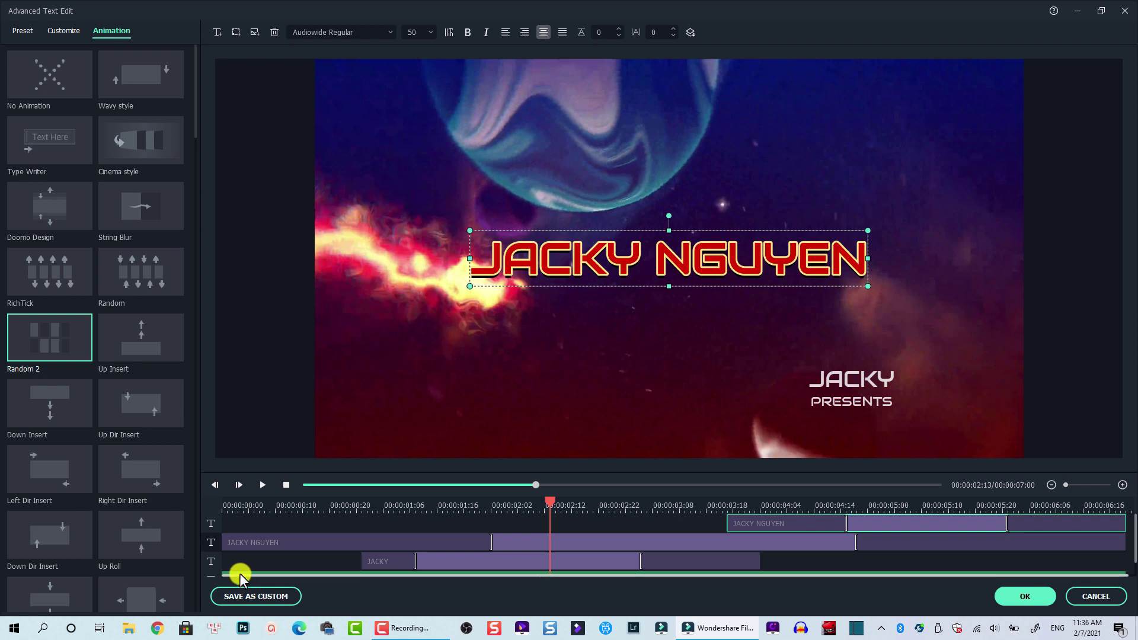
pyautogui.click(224, 542)
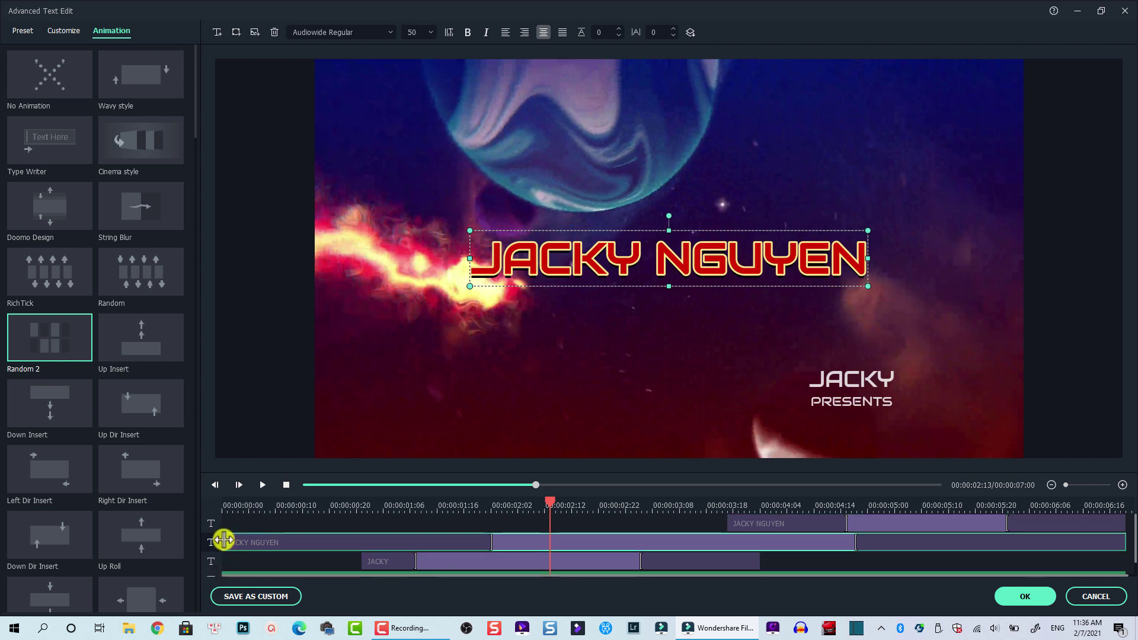
pyautogui.moveTo(225, 540); pyautogui.dragTo(734, 537)
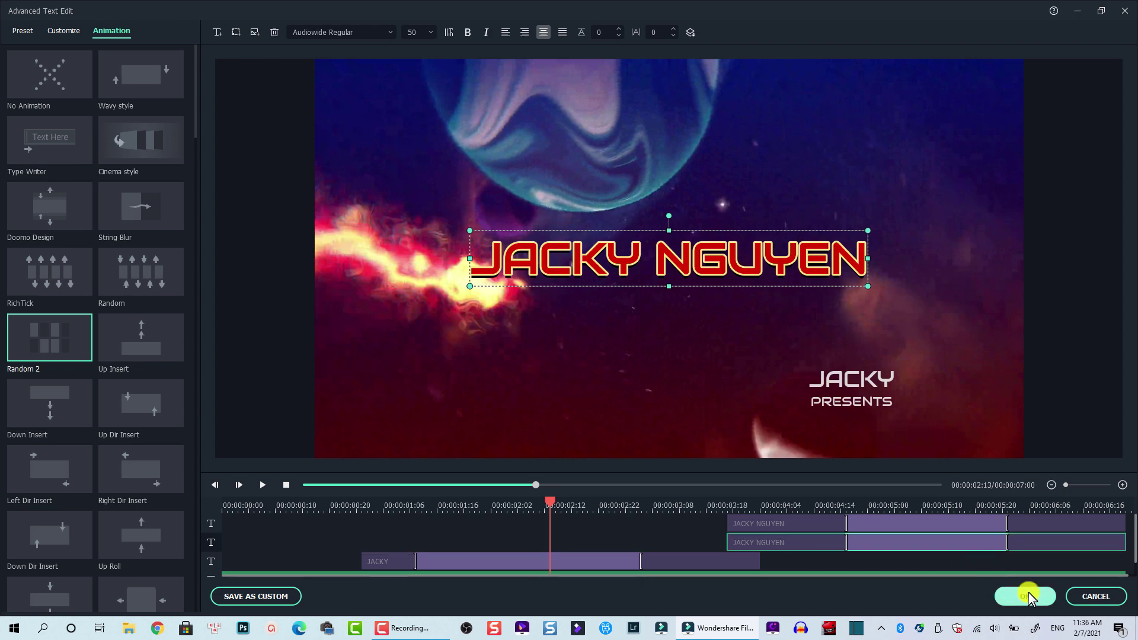
# - Play the title from its beginning to check the full-name animation, and accept the advanced text edits
pyautogui.click(228, 509)
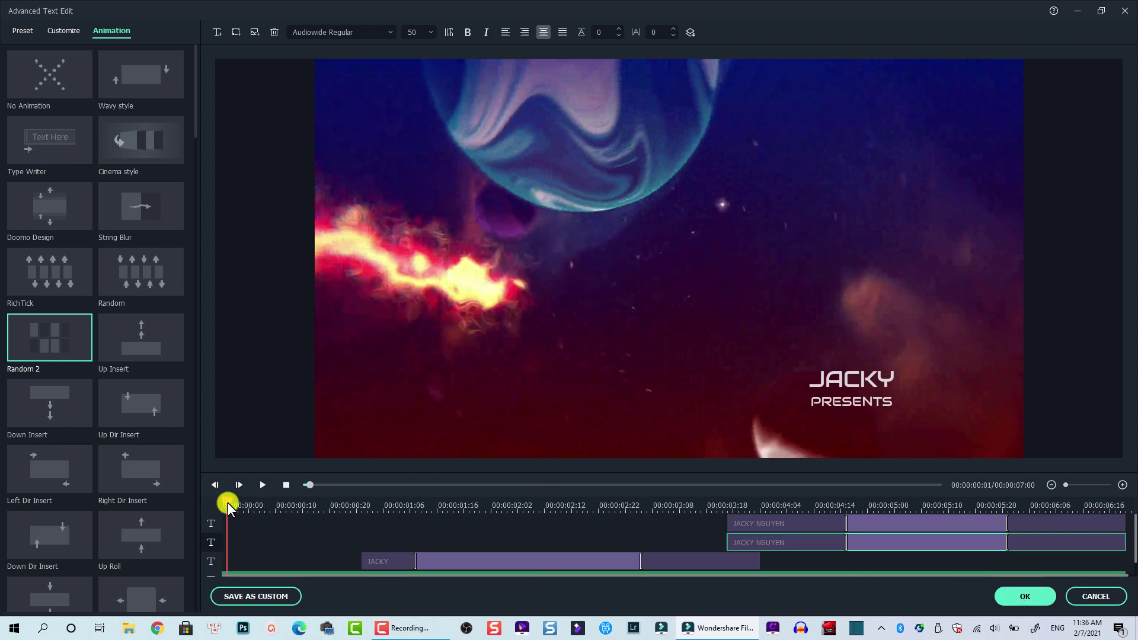
pyautogui.press('space')
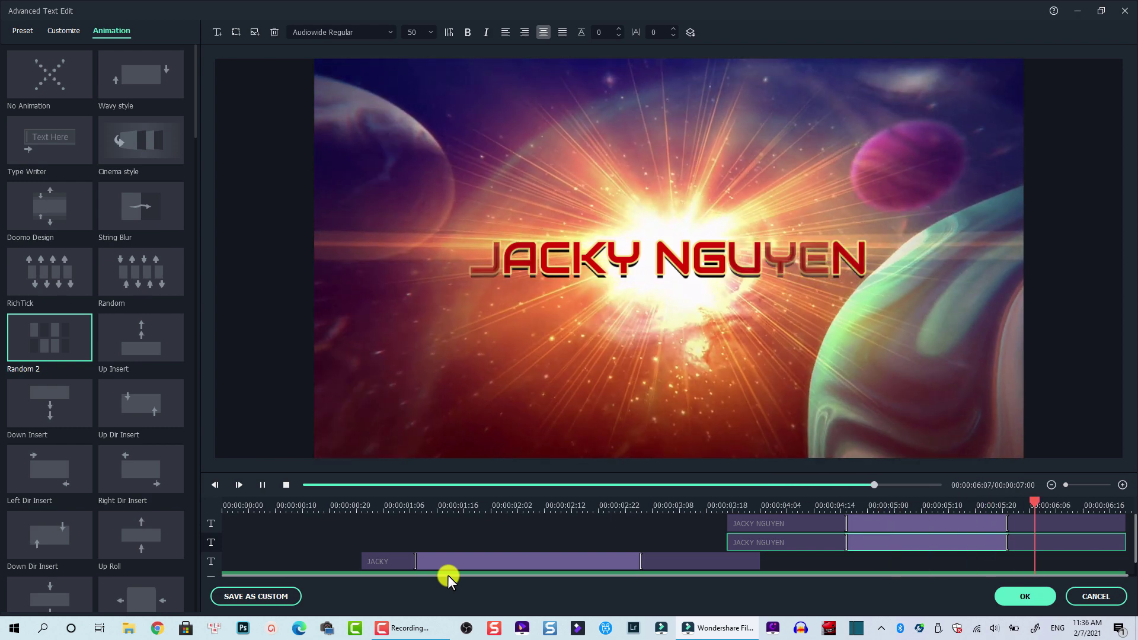
pyautogui.press('space')
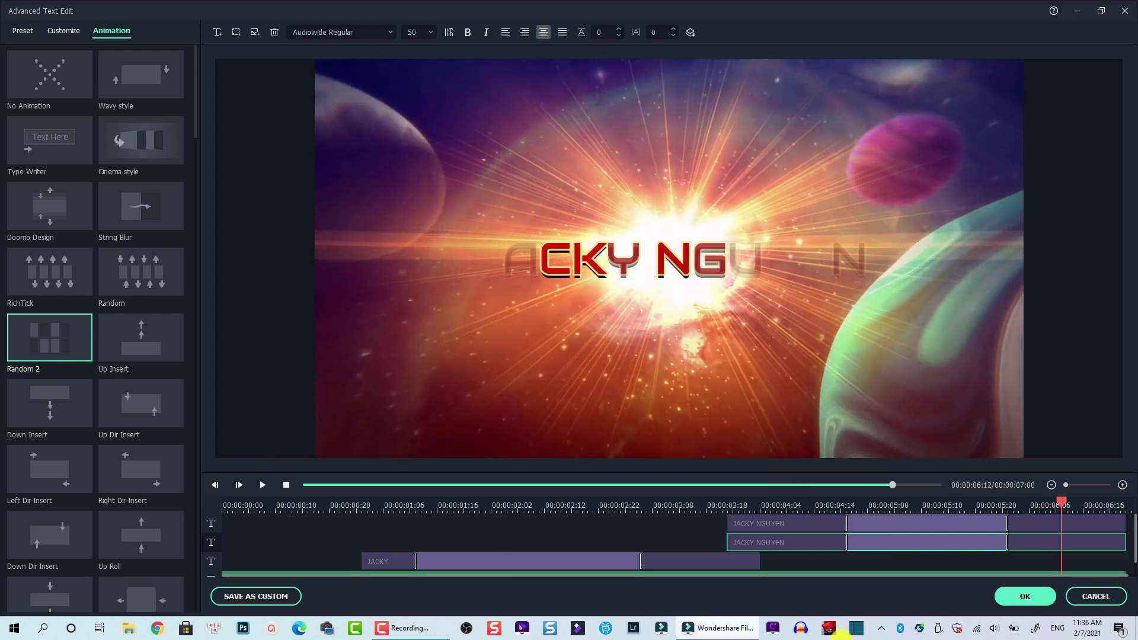
pyautogui.click(1025, 597)
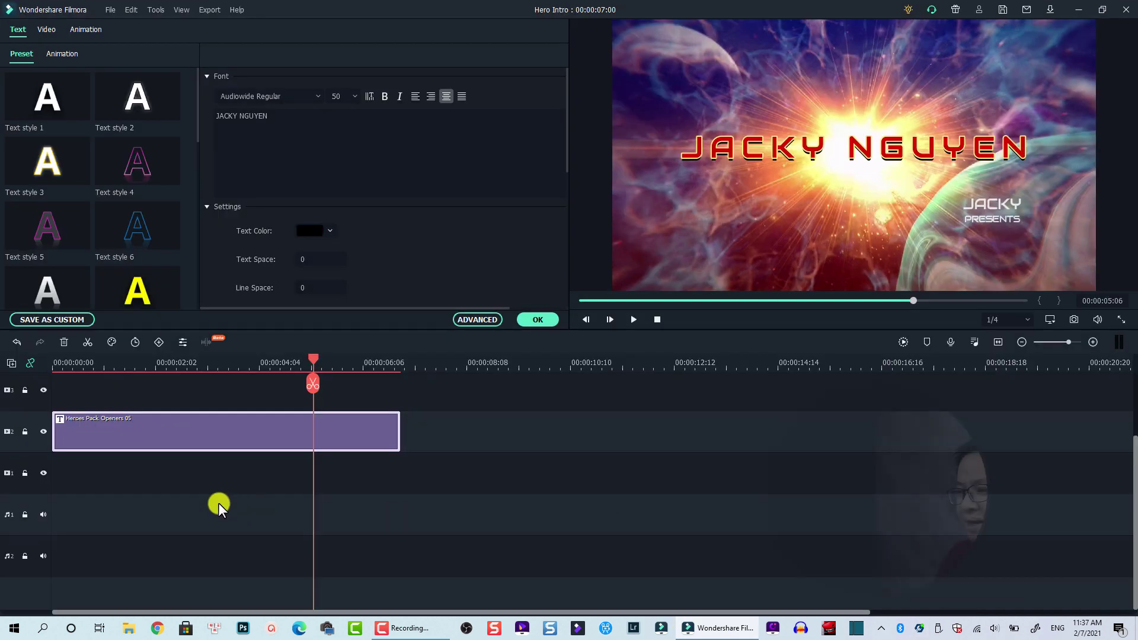
# - Play the edited Heroes Pack Openers 05 title from the start of the main timeline, pausing at about 00:00:05:21
pyautogui.click(54, 367)
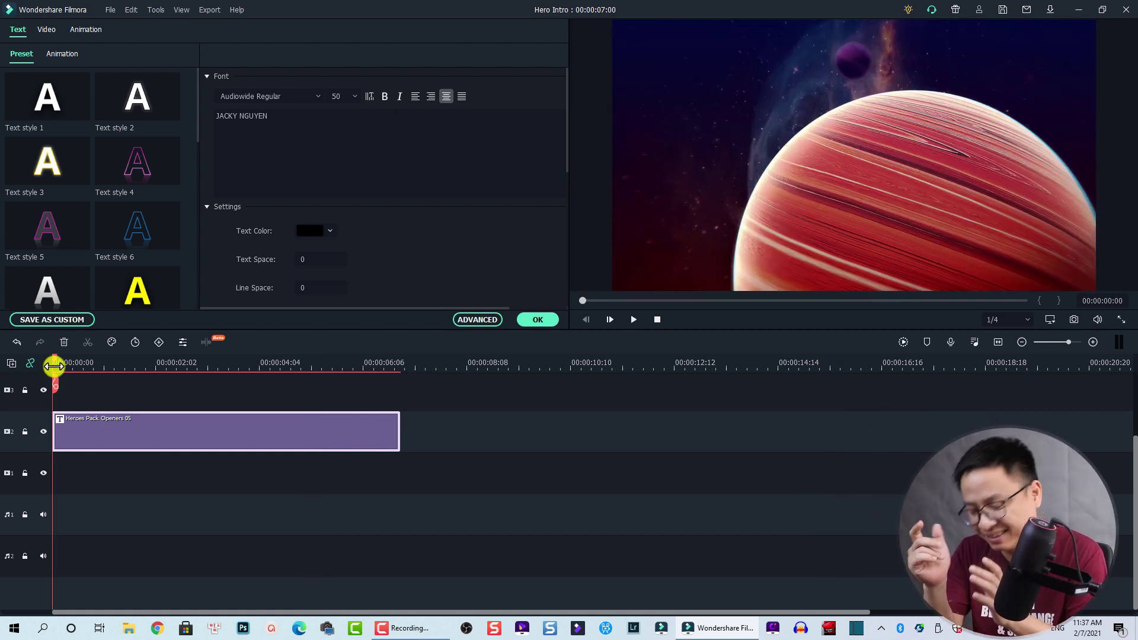
pyautogui.press('space')
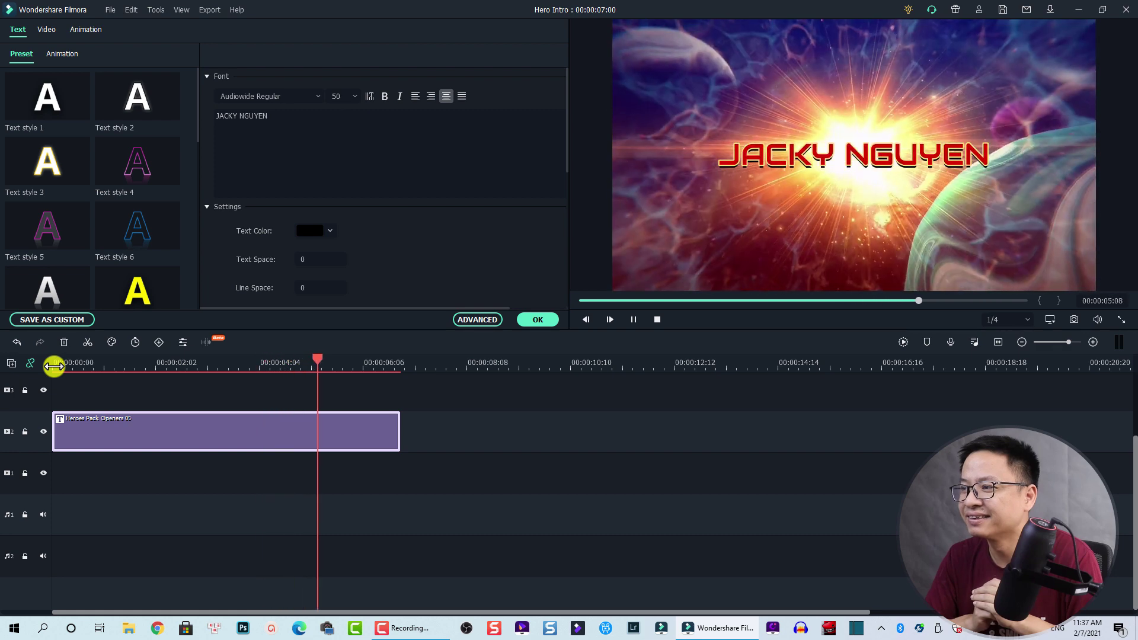
pyautogui.press('space')
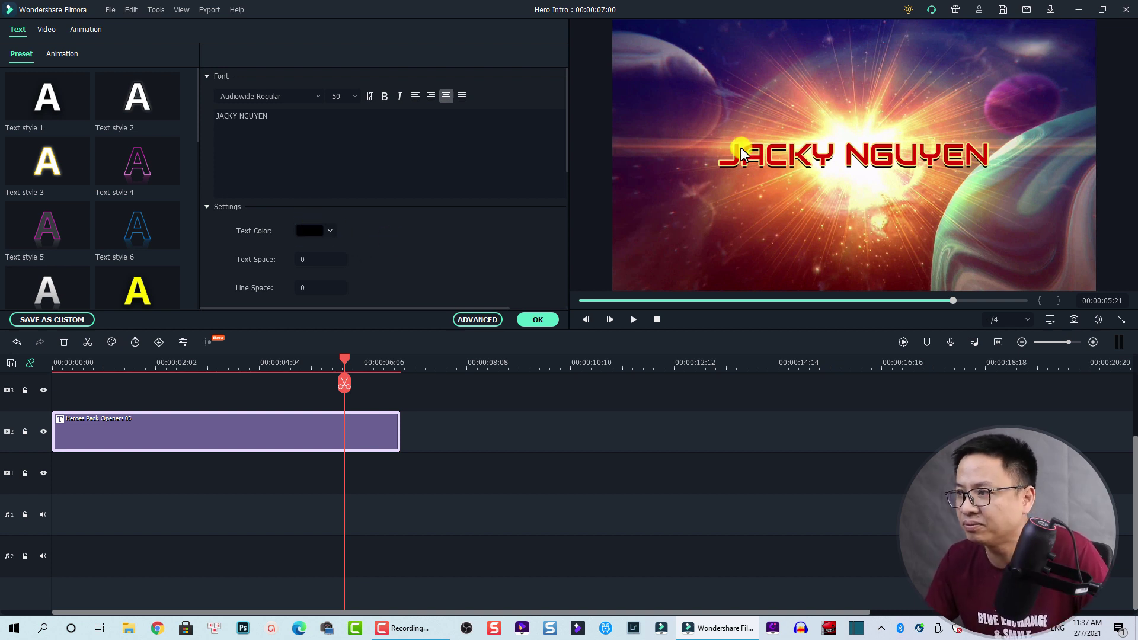
# - Move the red full-name text straight up in the preview, separating it from the black copy behind it
pyautogui.click(791, 141)
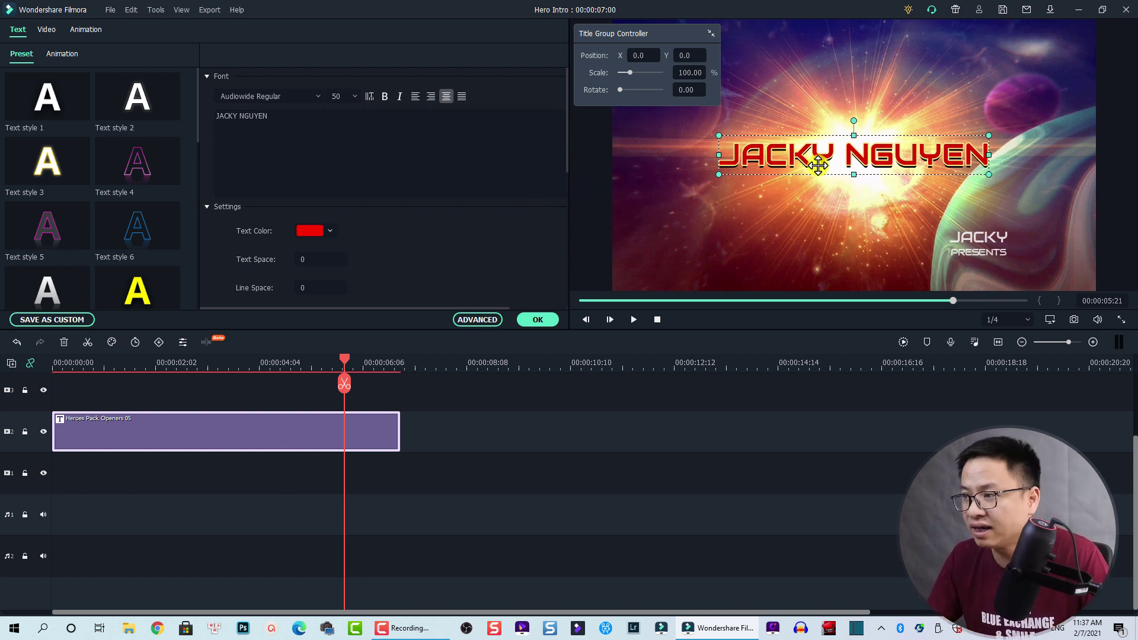
pyautogui.moveTo(843, 153); pyautogui.dragTo(843, 114)
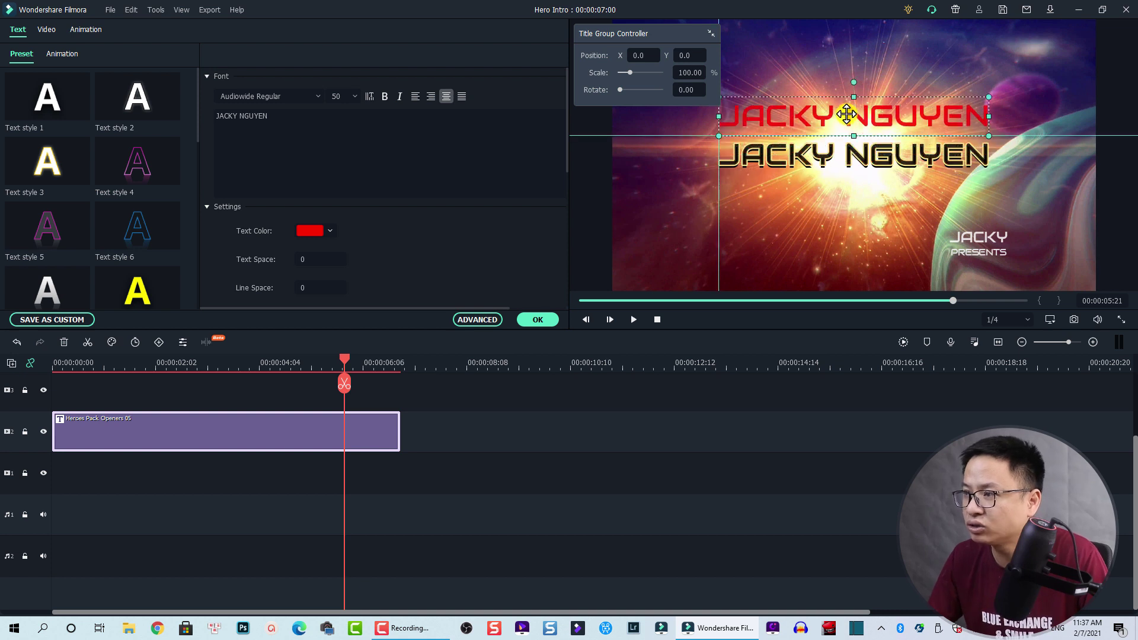